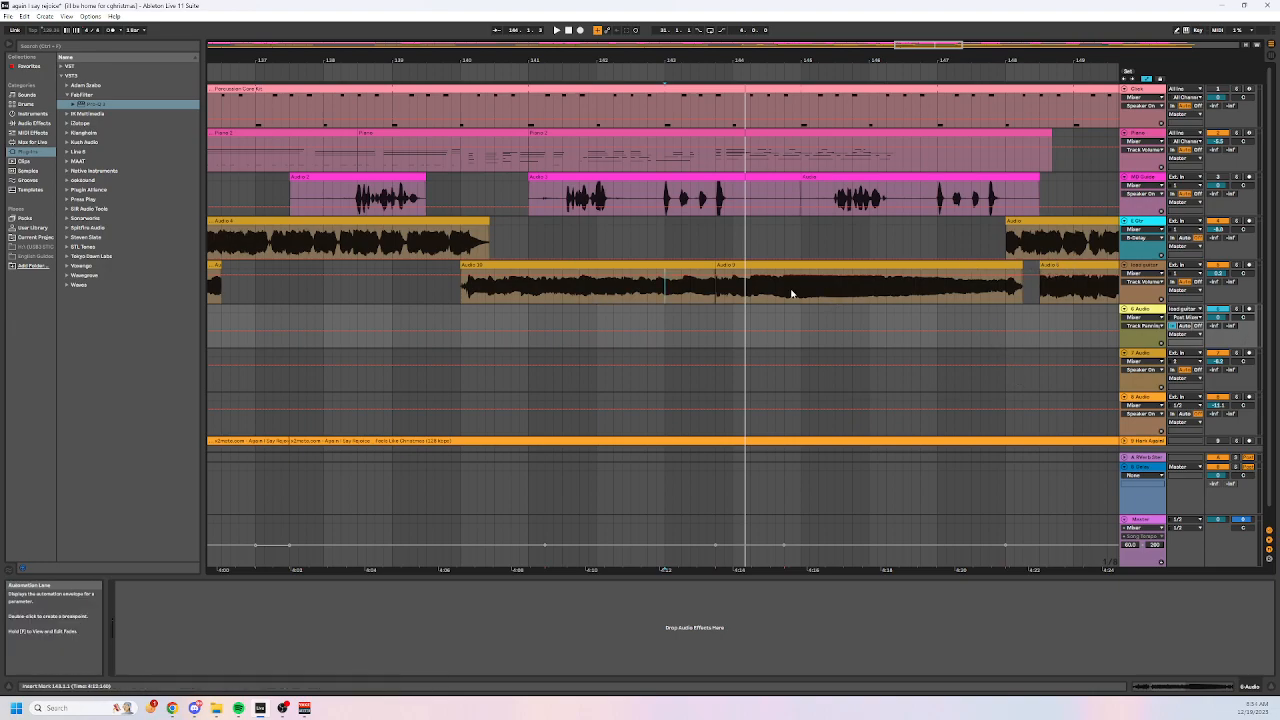
Delete the two empty audio tracks directly below the lead guitar track.
left_click(771, 165)
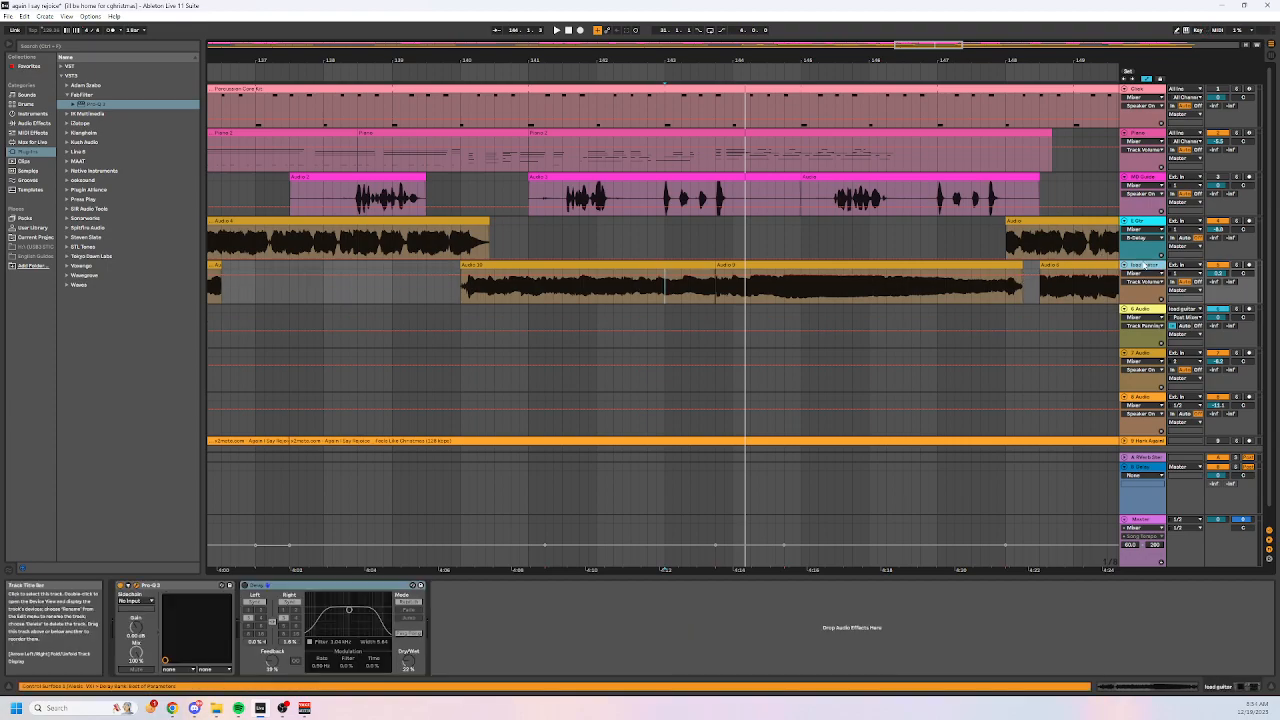
left_click(503, 285)
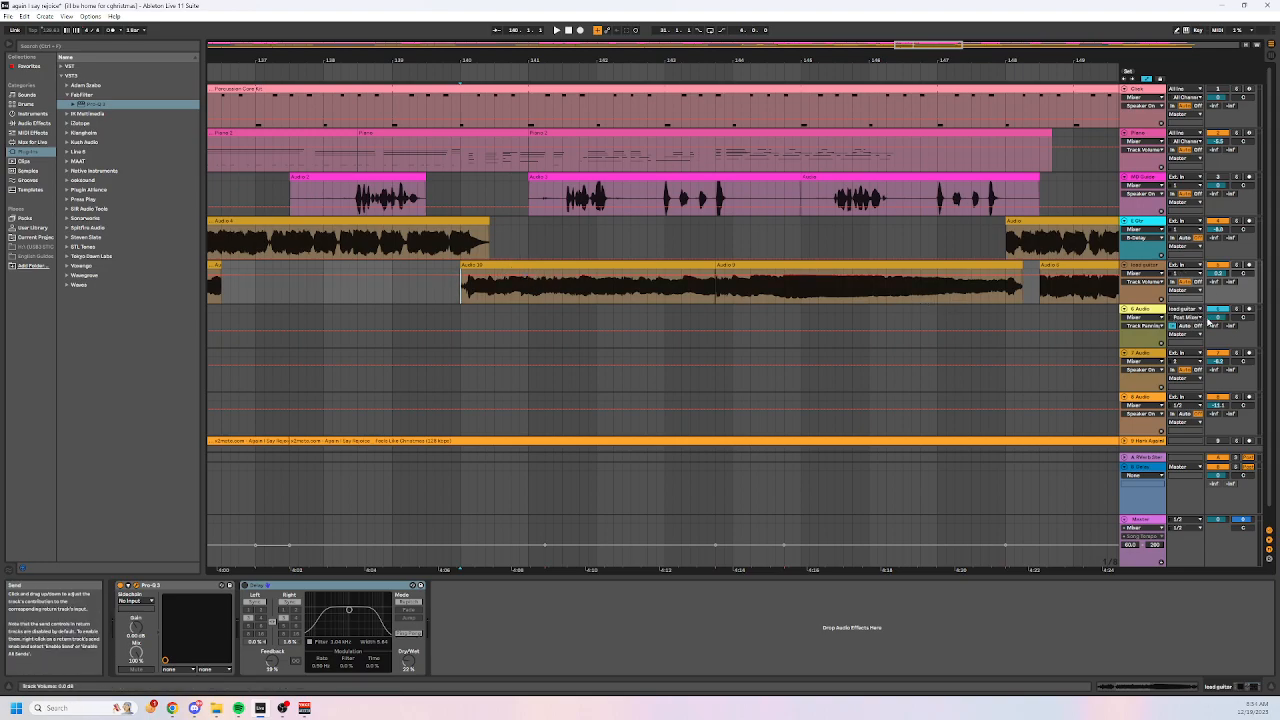
left_click(1143, 310)
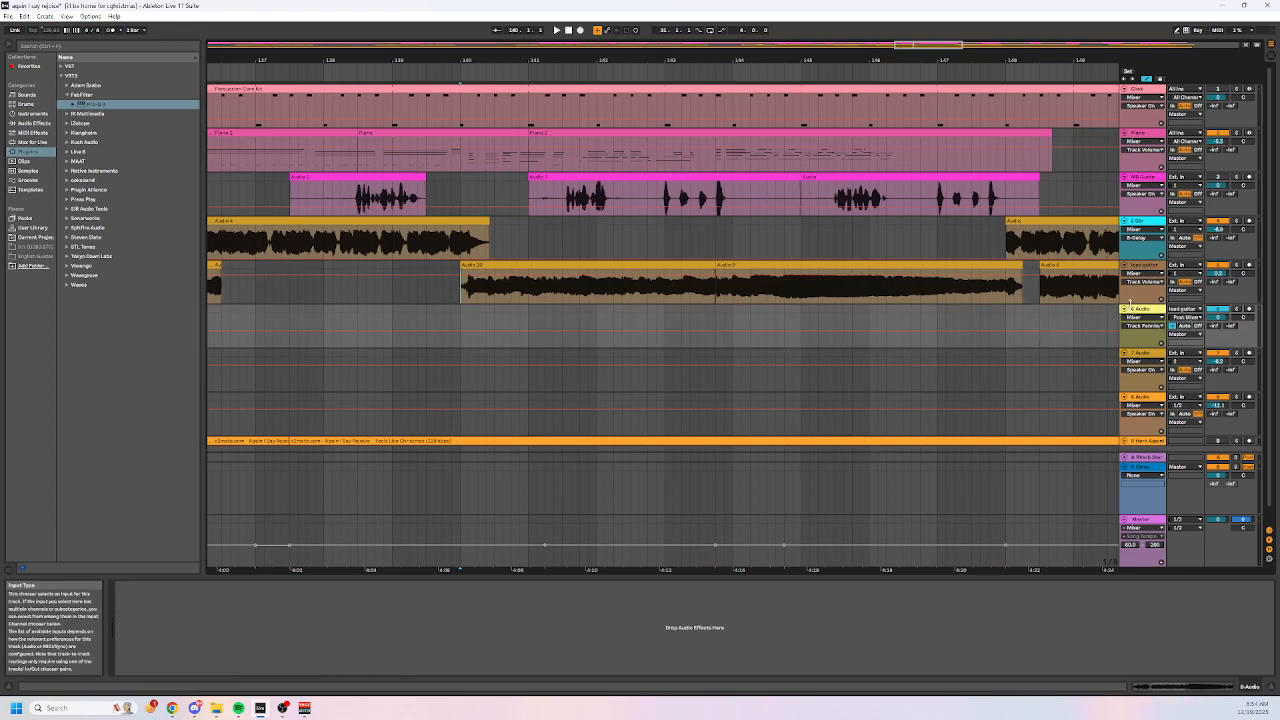
right_click(1143, 312)
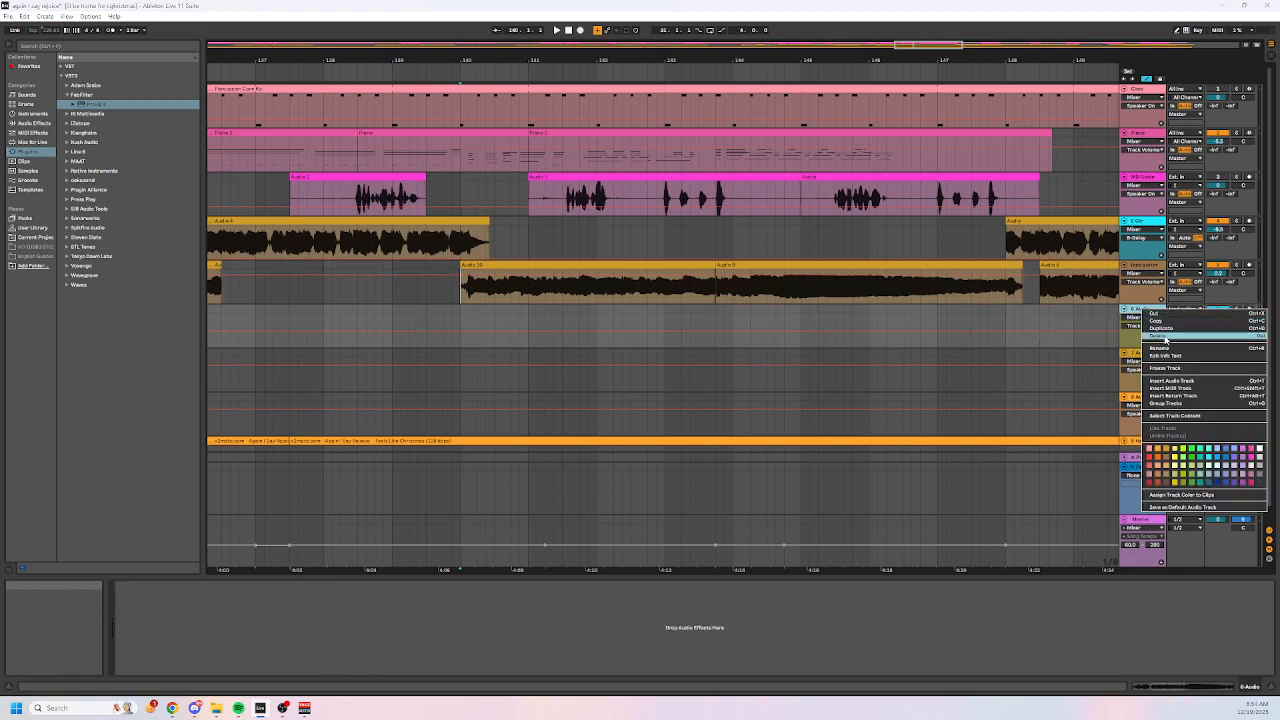
left_click(1150, 325)
right_click(1144, 314)
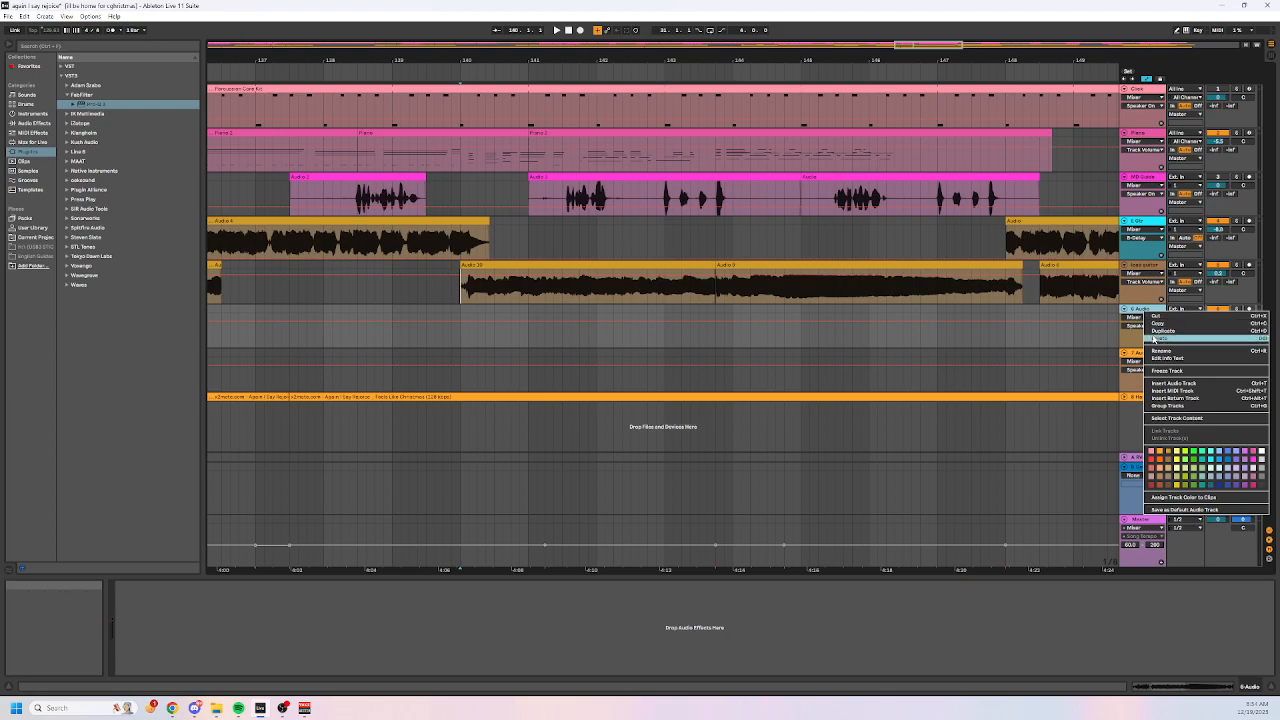
left_click(731, 66)
left_click_drag(731, 62, 727, 92)
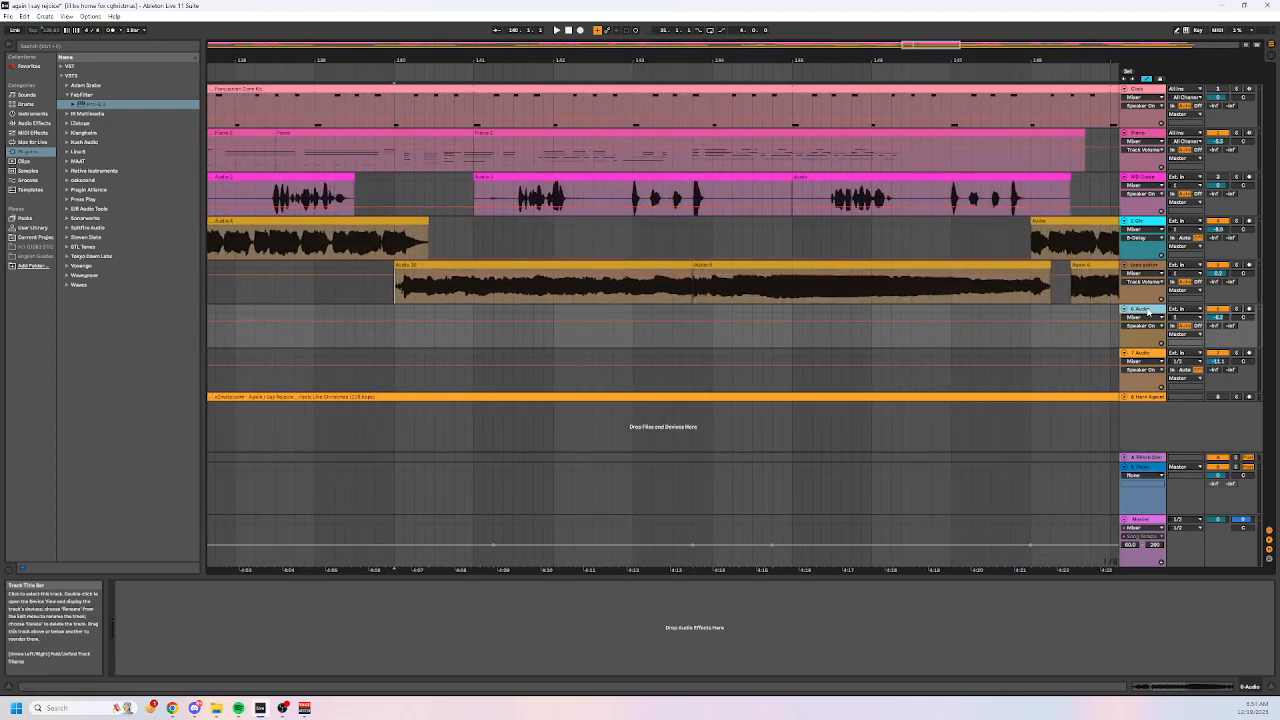
right_click(1148, 310)
left_click(1162, 335)
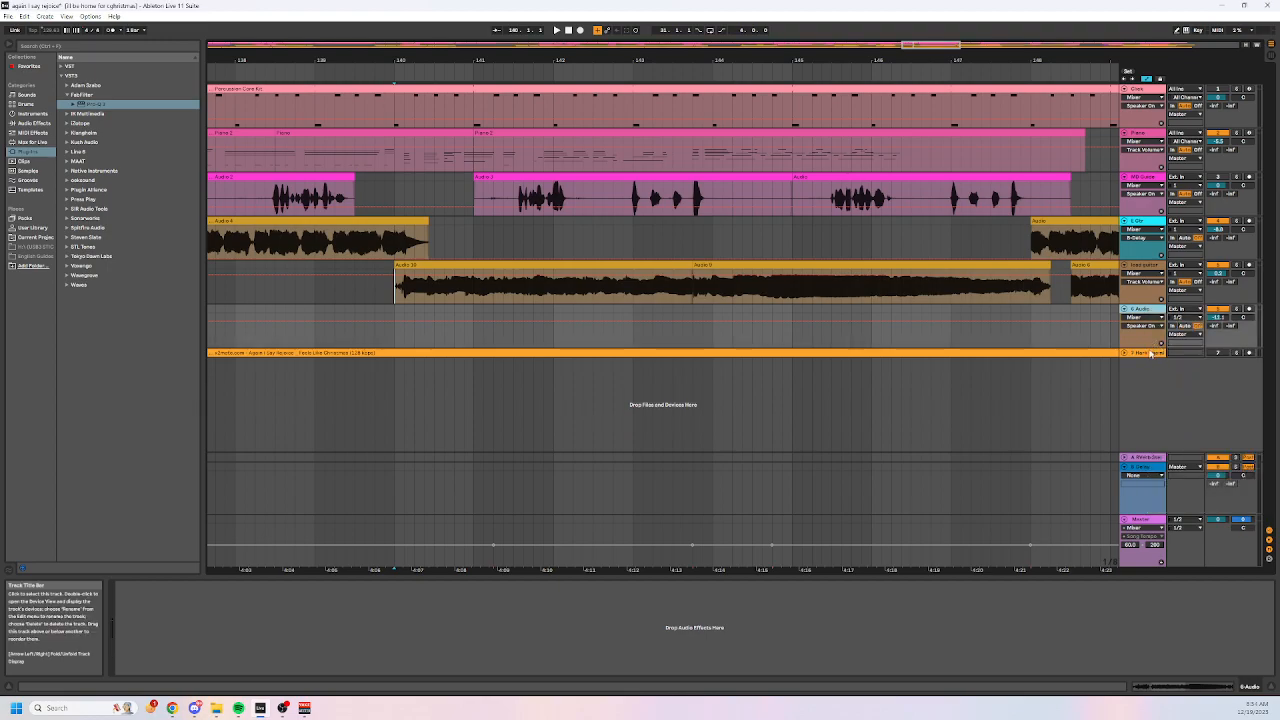
Insert a new audio track below the lead guitar track and set its audio input to lead guitar.
right_click(1144, 312)
left_click(1150, 268)
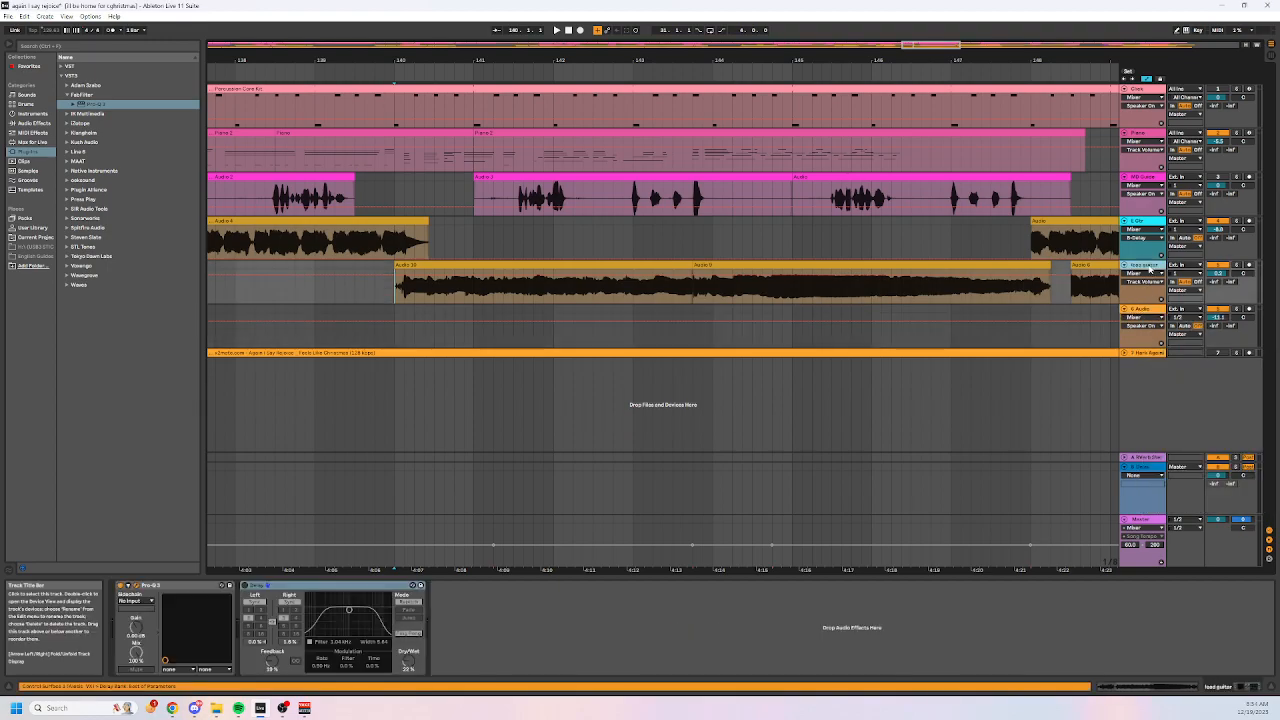
key("ctrl+t")
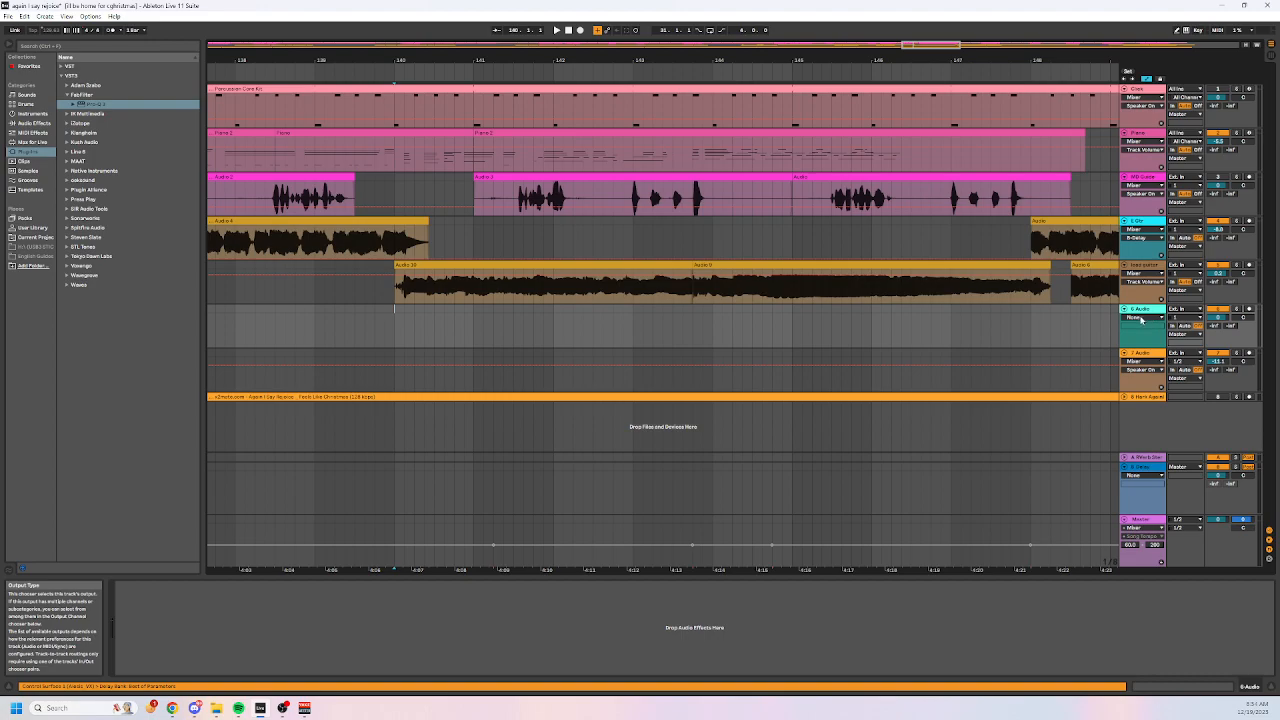
left_click(1186, 309)
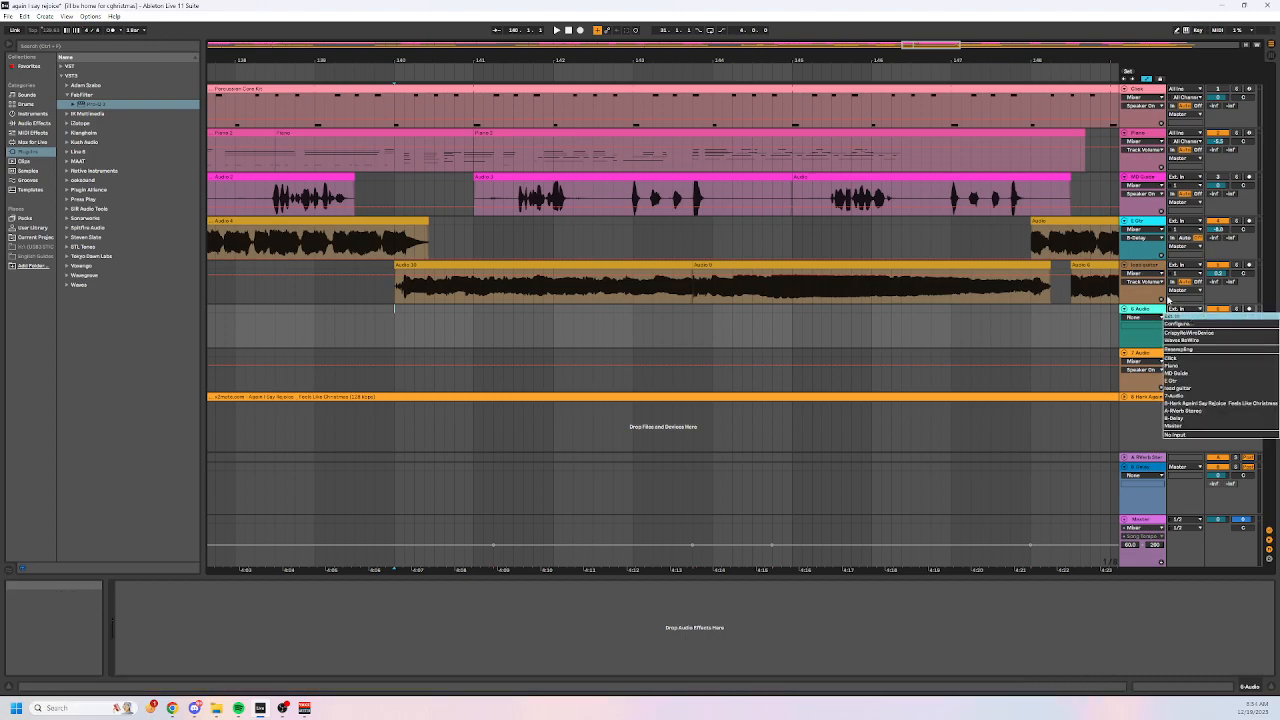
left_click(1180, 308)
left_click(1180, 308)
left_click(1190, 388)
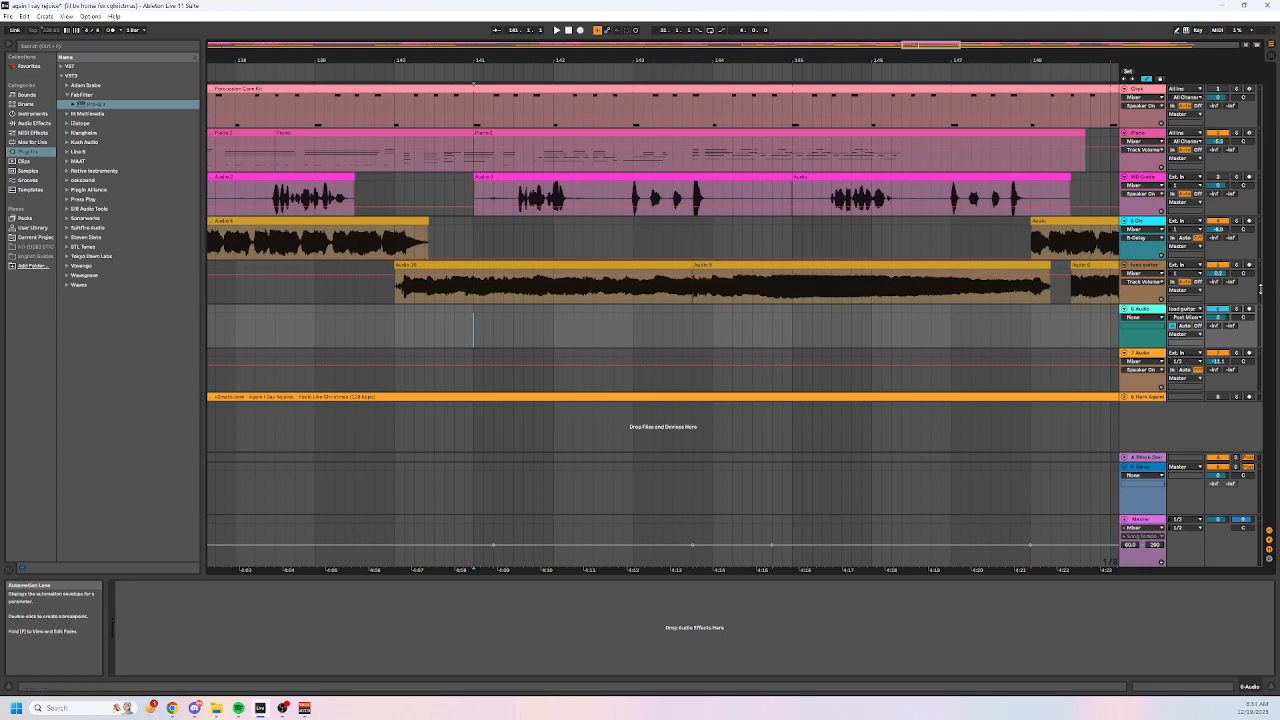
Audition the new track fed by the lead guitar and fold the B-Delay return track.
key("space")
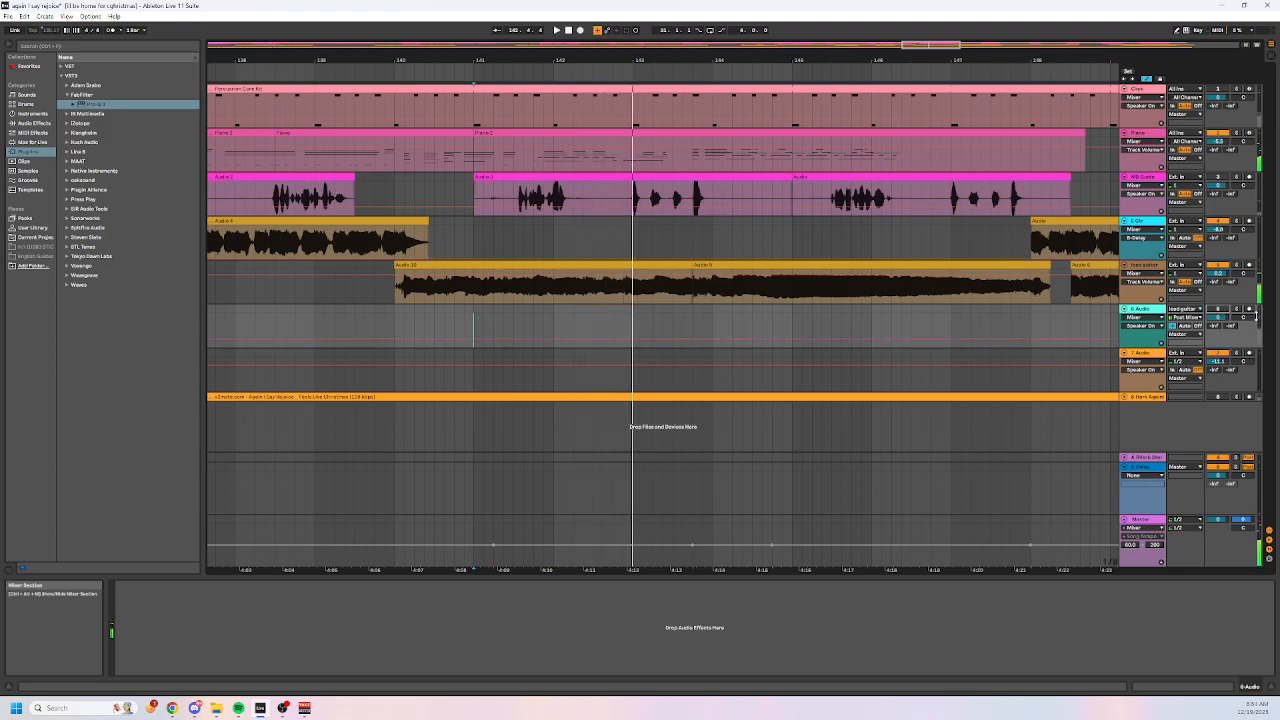
key("space")
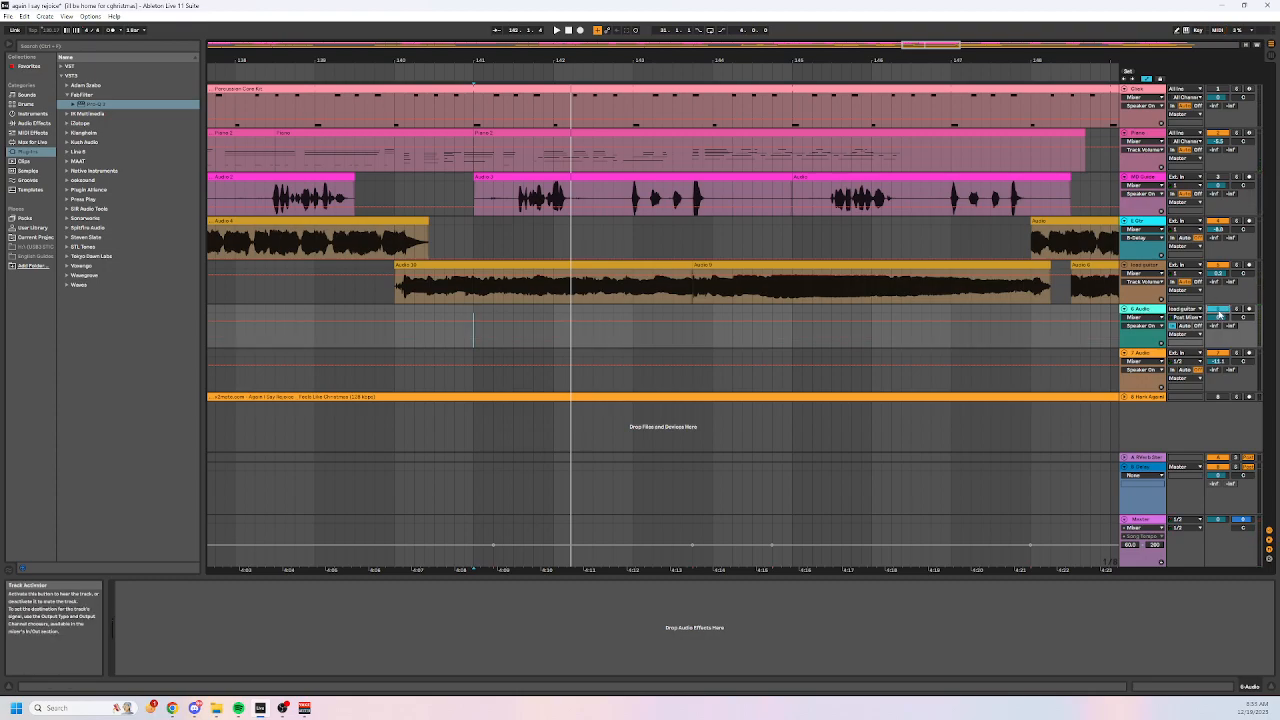
left_click(1142, 466)
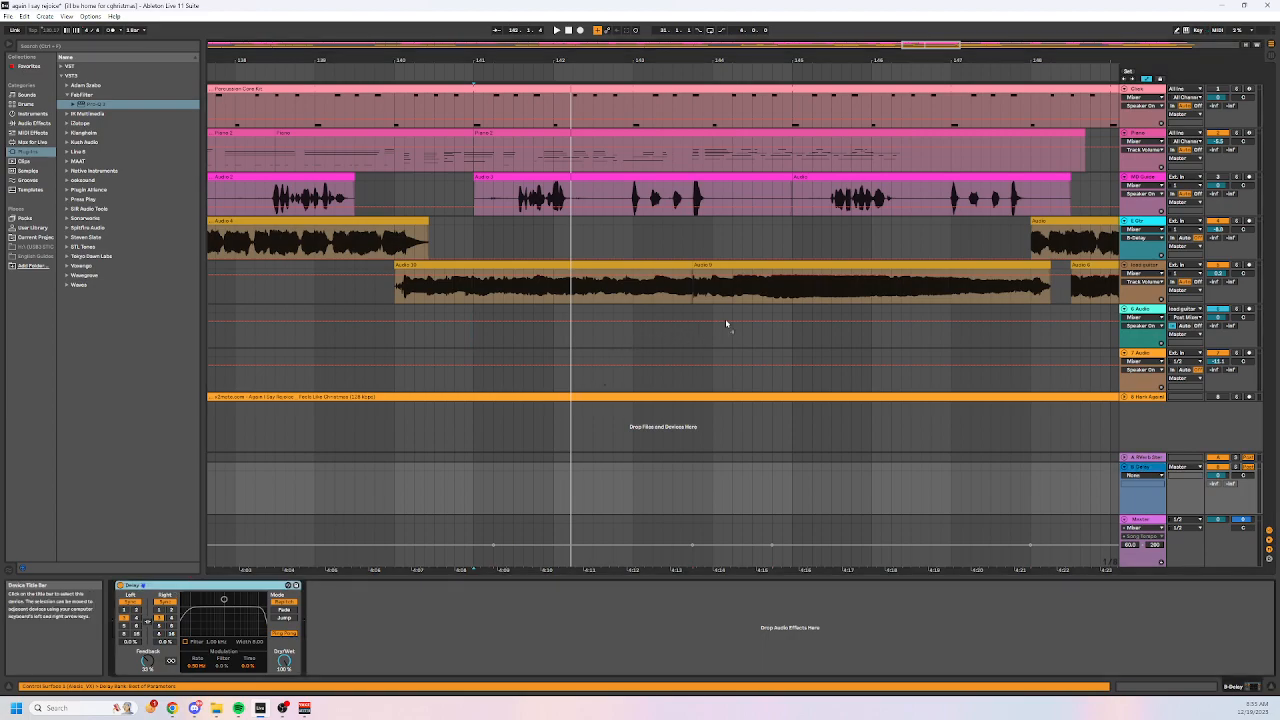
left_click(897, 335)
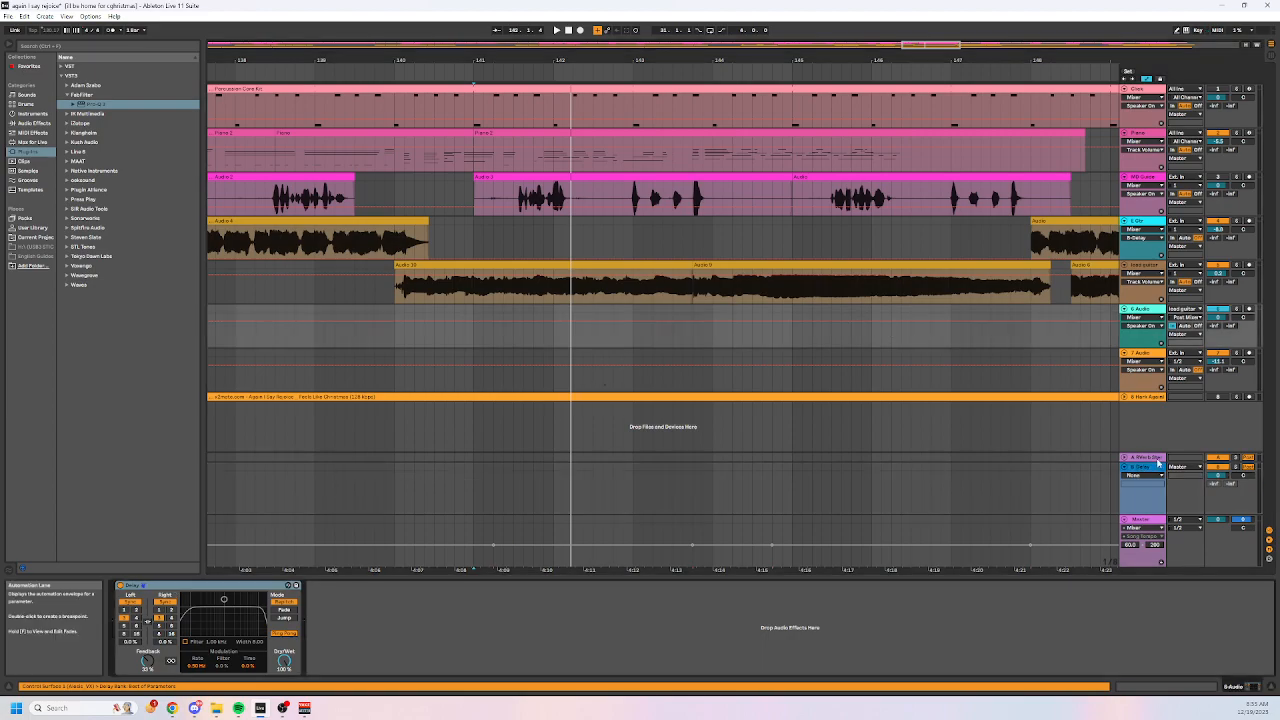
left_click(1124, 467)
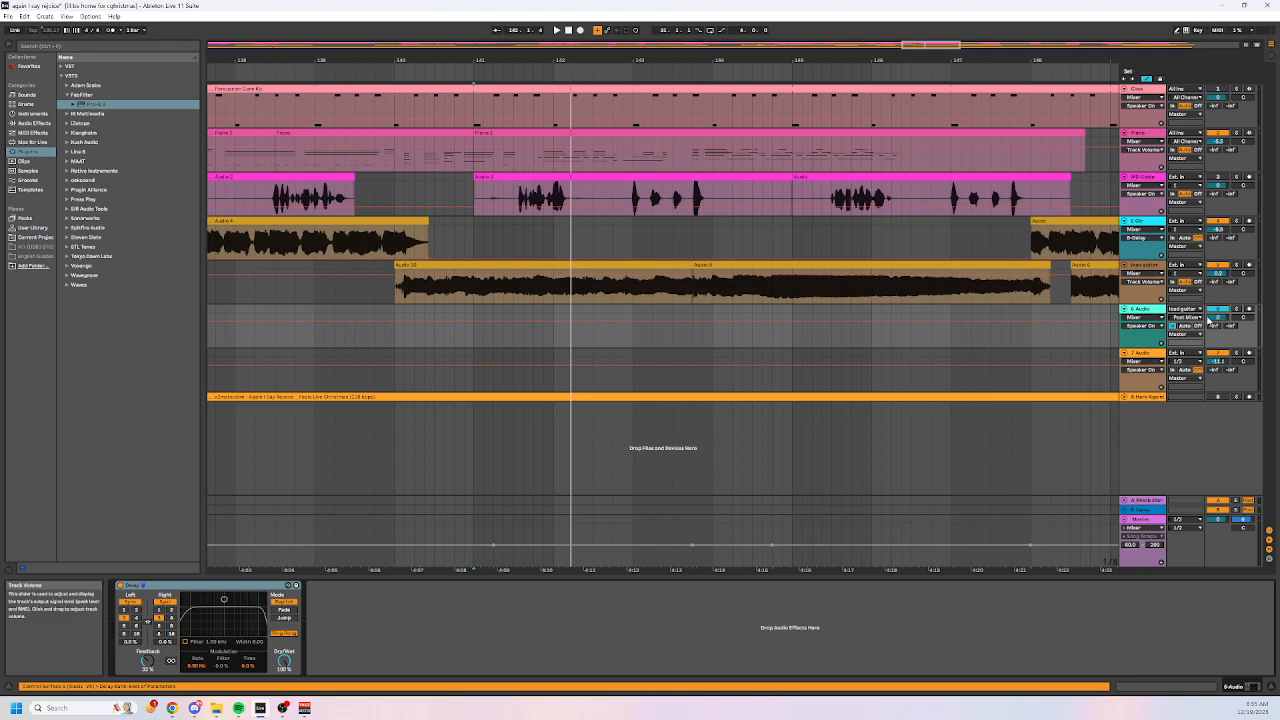
left_click(426, 335)
key("space")
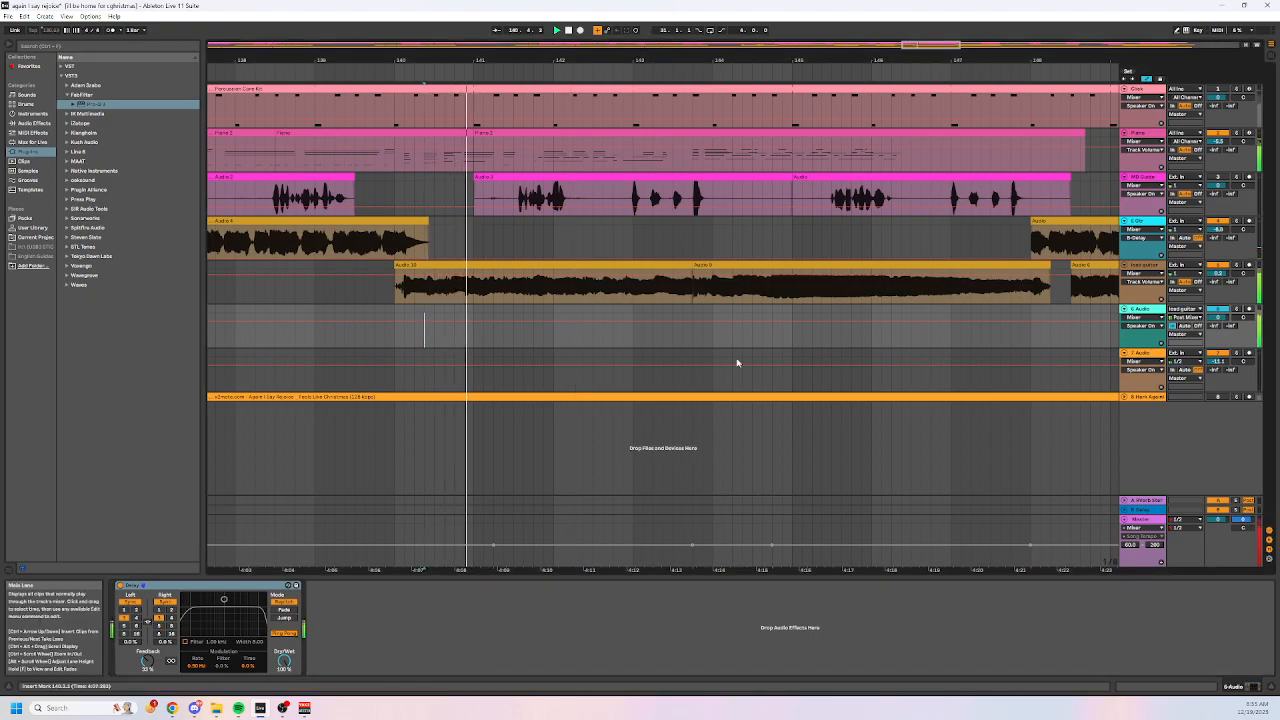
Raise the new audio track's volume automation over the one-bar range from bar 141 to 142.
left_click(466, 324)
left_click_drag(473, 324, 597, 329)
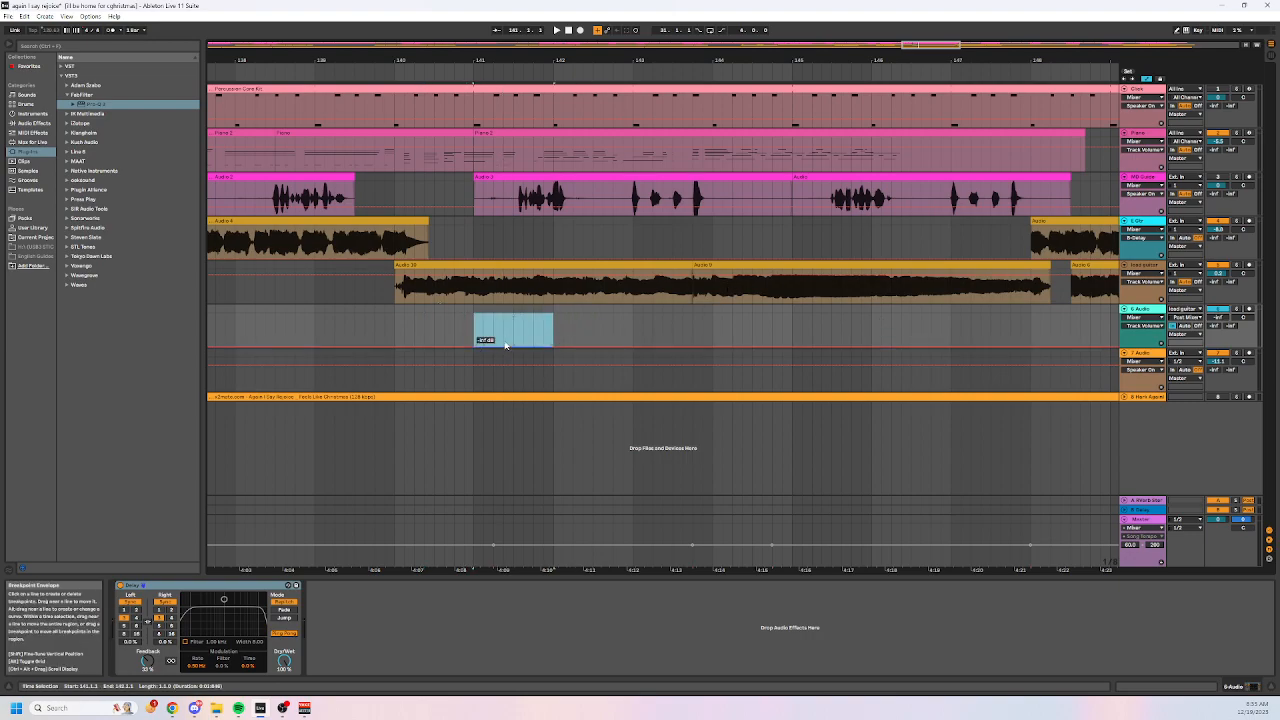
left_click_drag(506, 345, 506, 316)
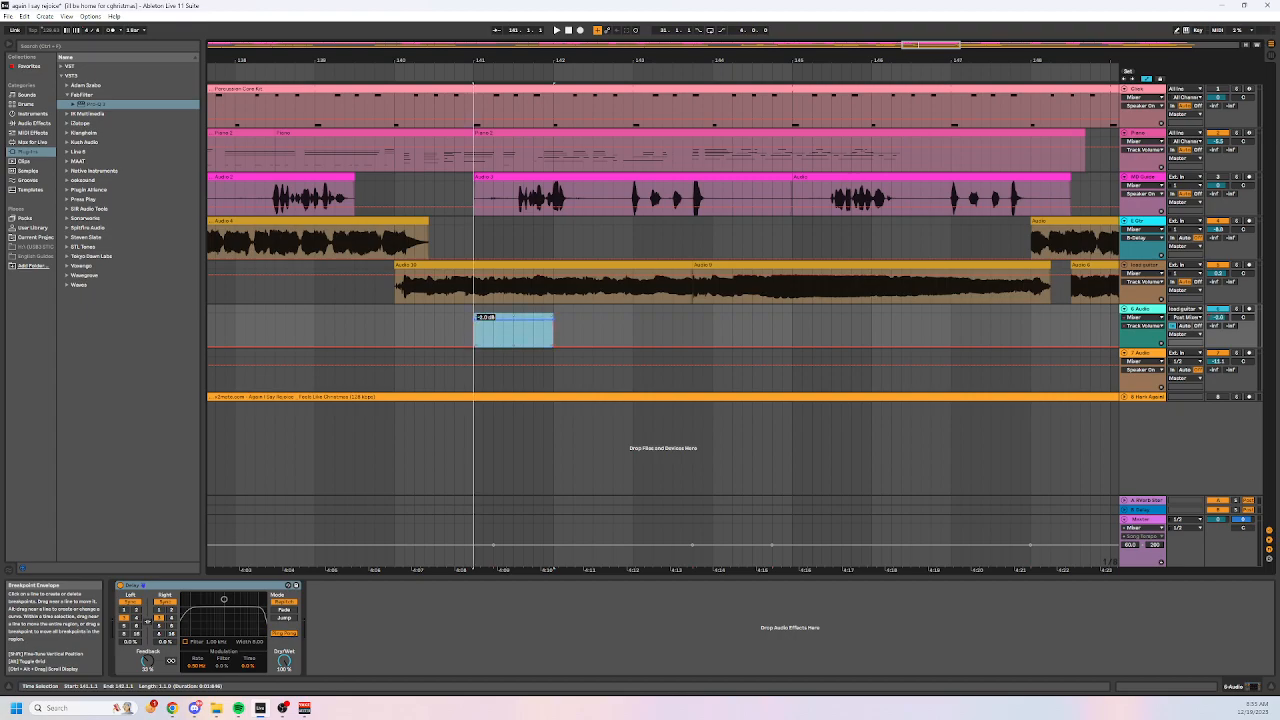
Play through the raised bar from around bar 140 and undo the volume automation change.
left_click(455, 327)
key("space")
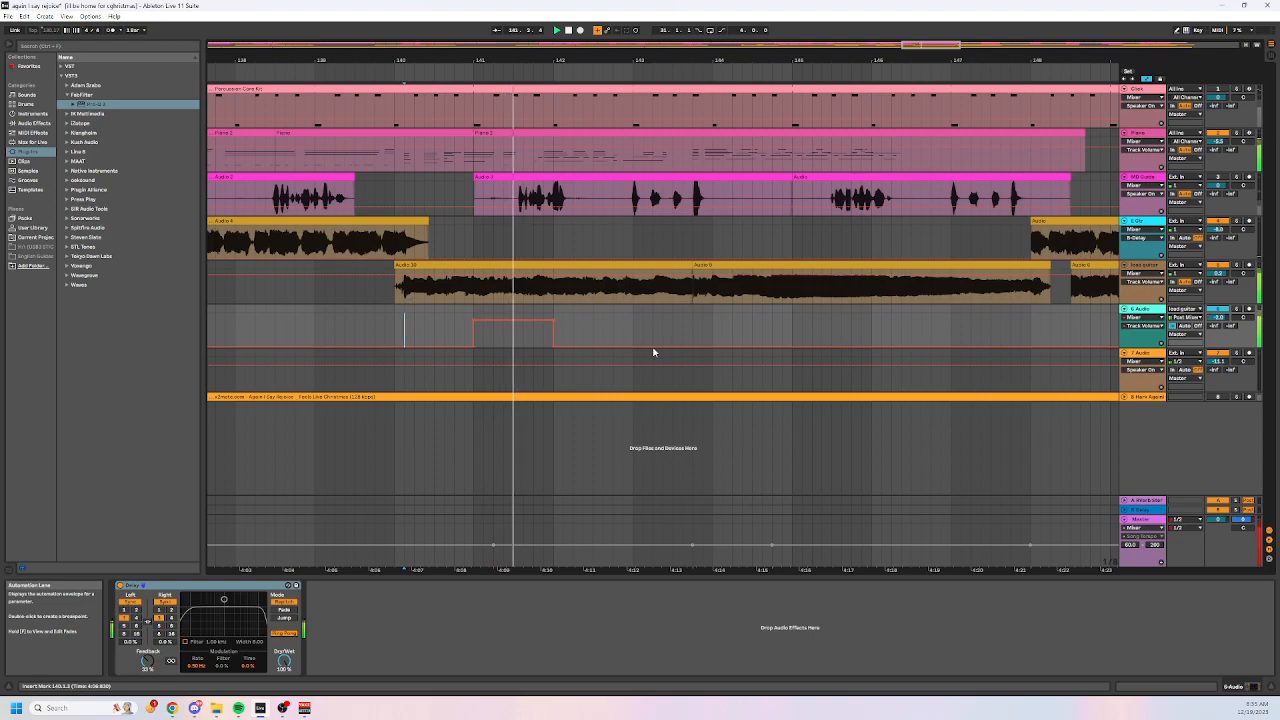
key("space")
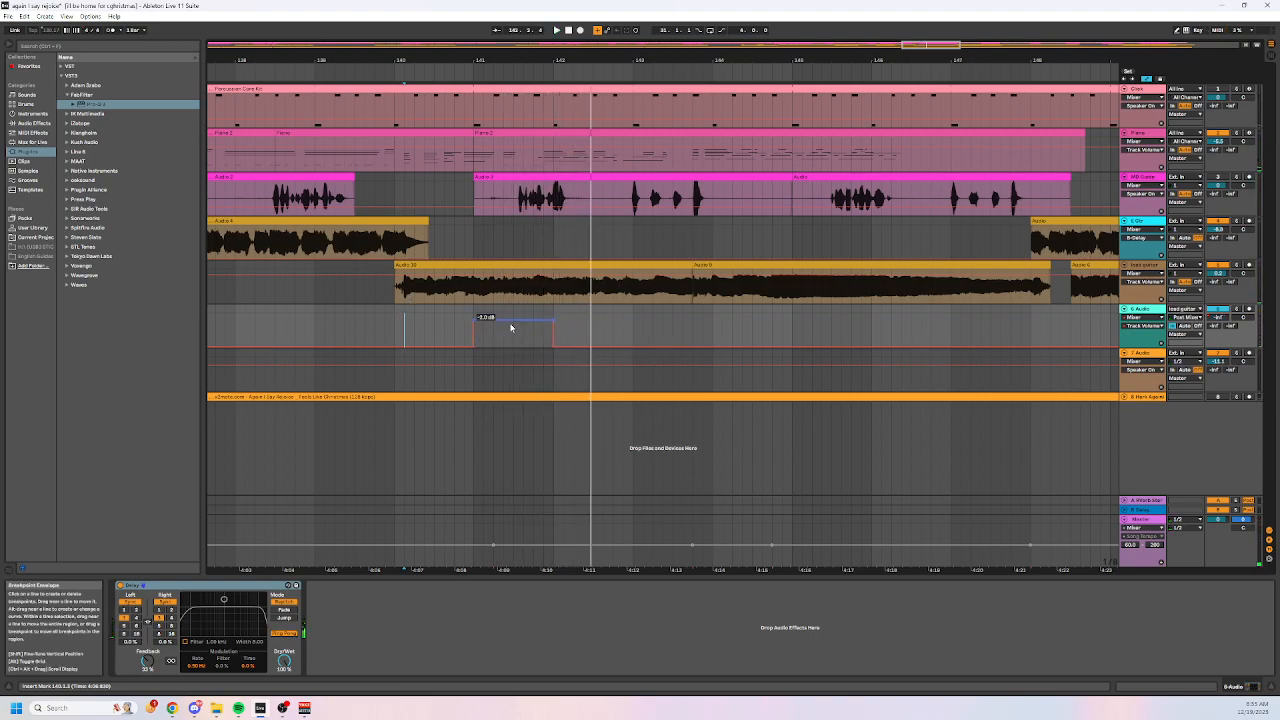
key("ctrl+z")
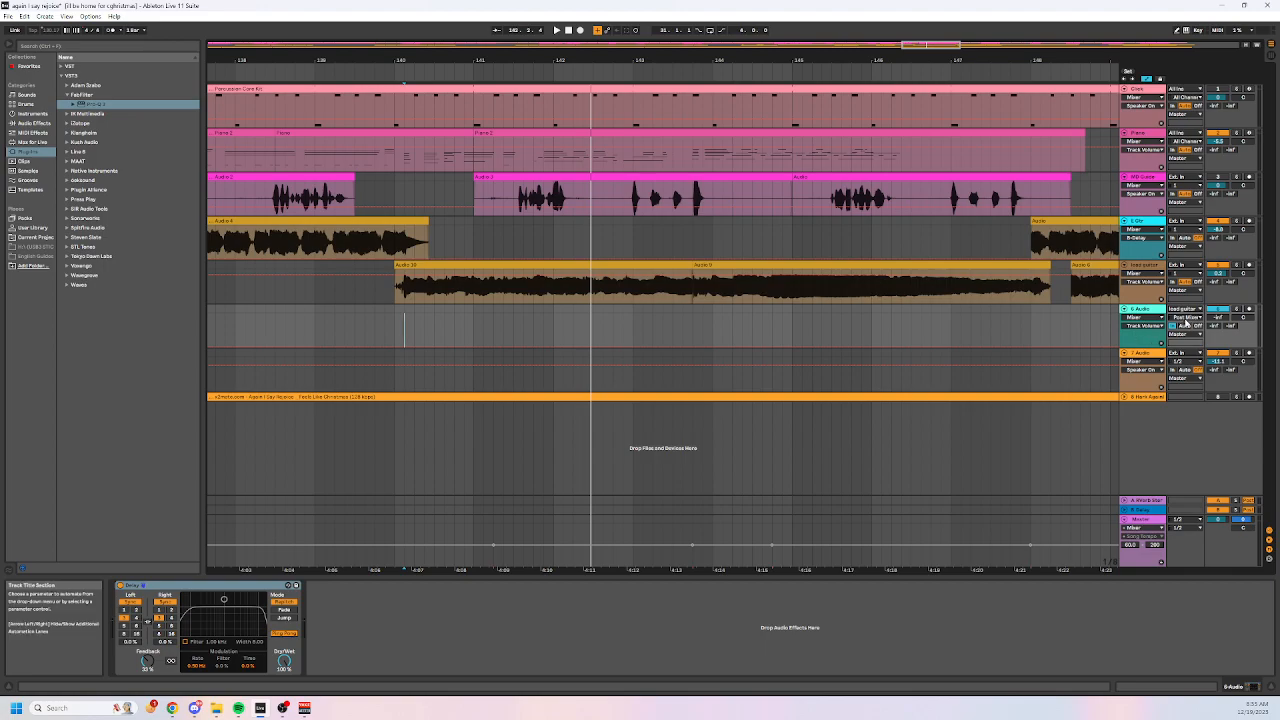
Show the Device On automation of the lead guitar track's Delay and switch that Delay off.
left_click(207, 588)
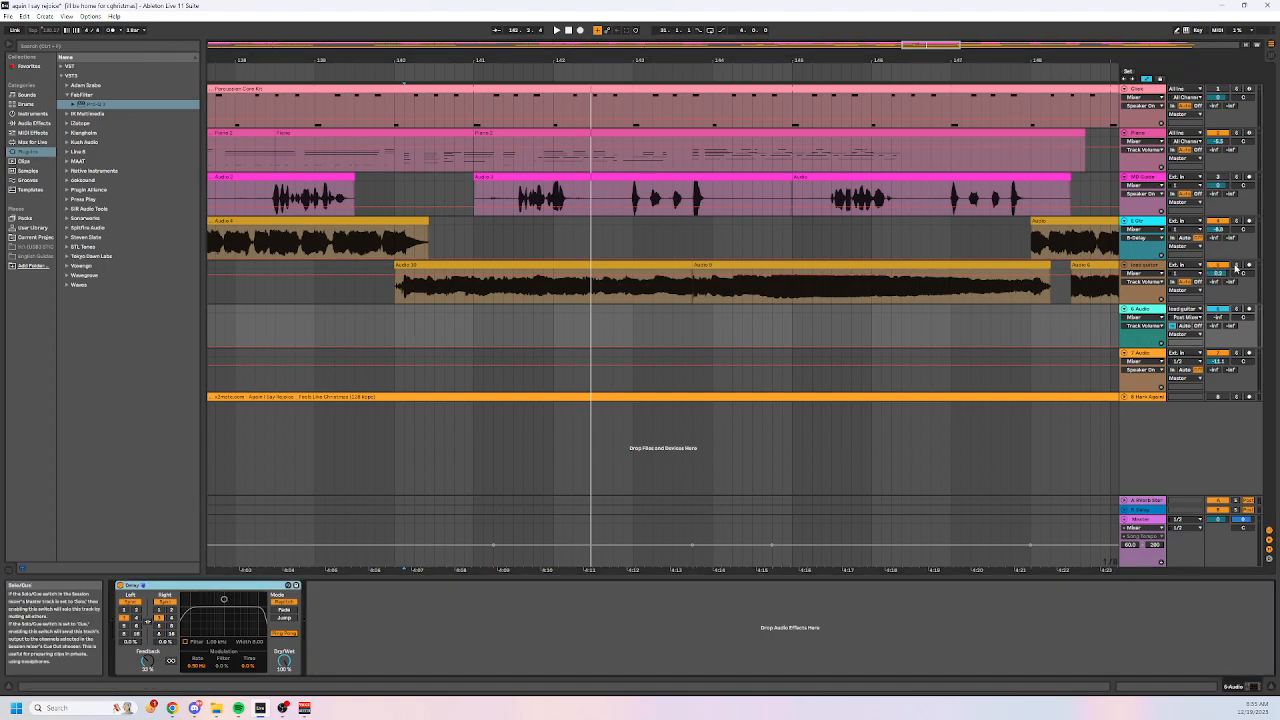
left_click(1154, 266)
left_click(244, 585)
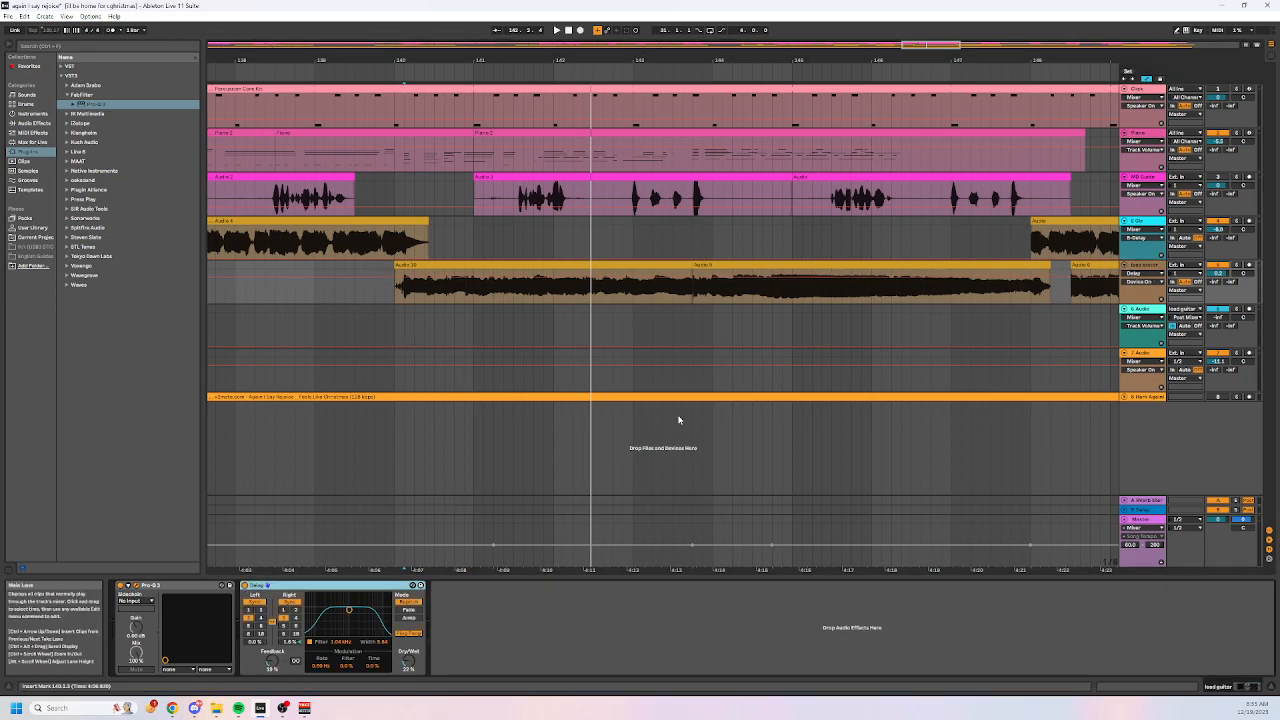
left_click(1137, 266)
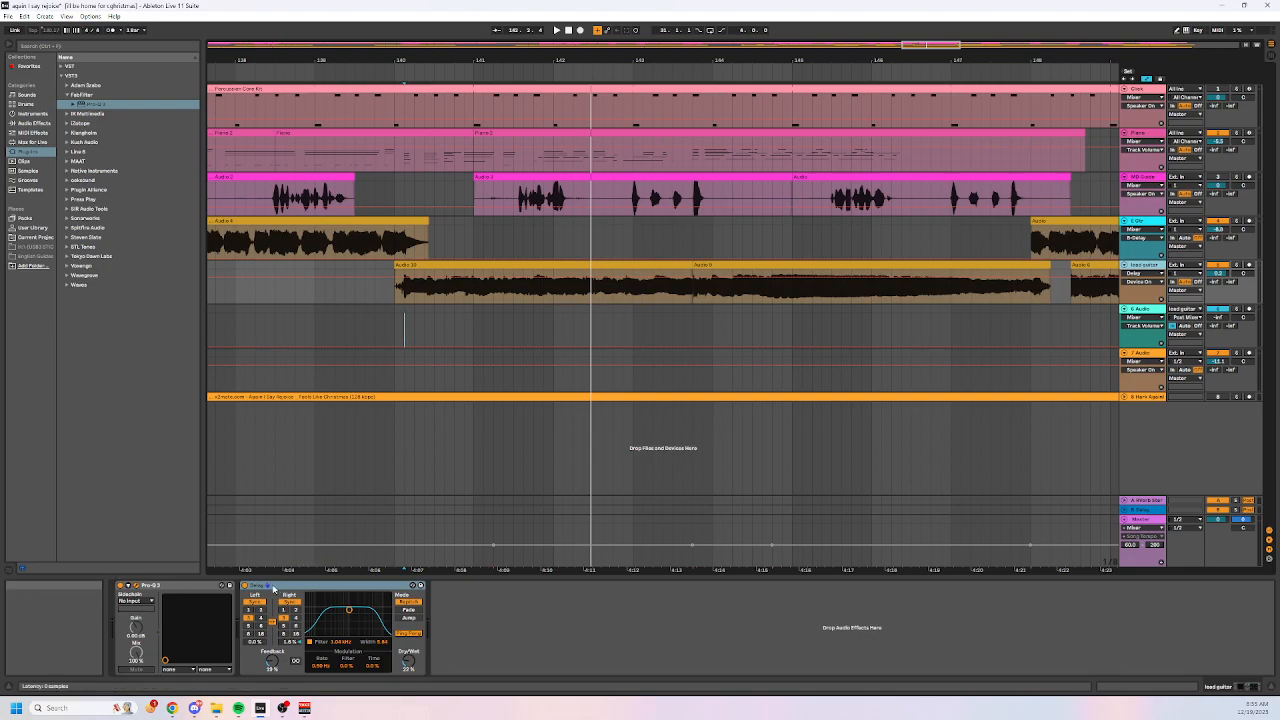
left_click(245, 586)
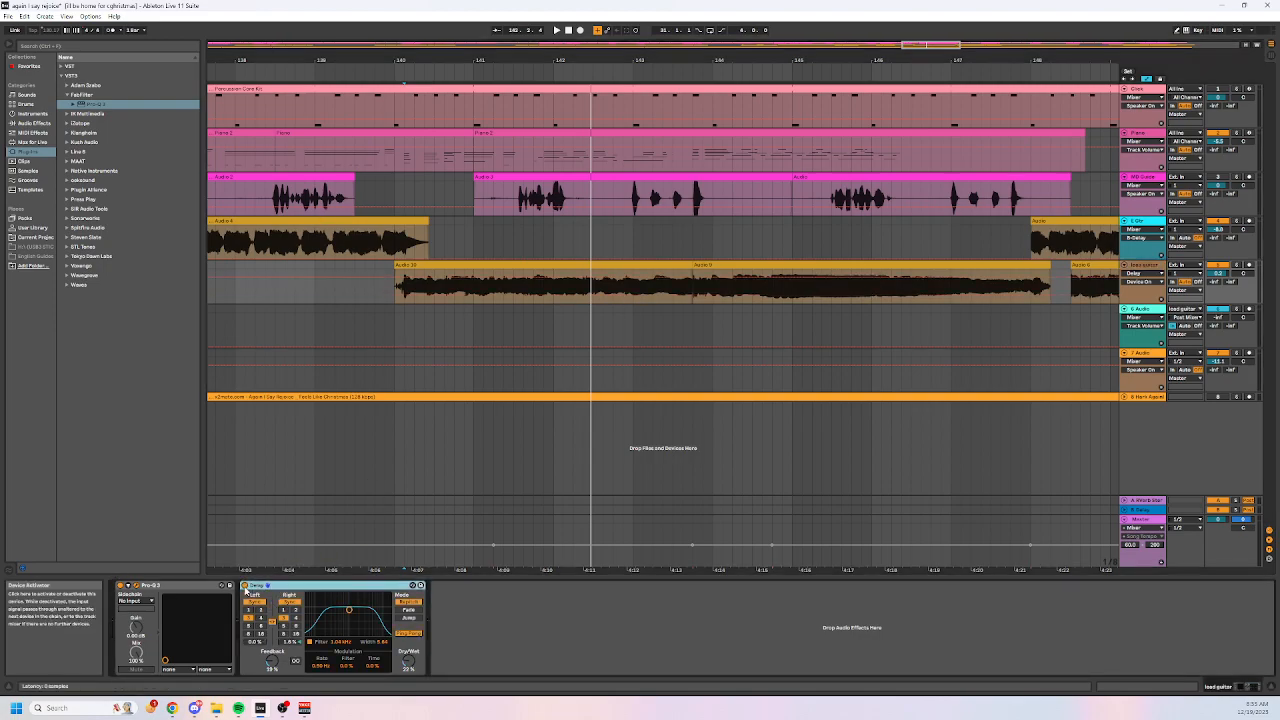
left_click(245, 586)
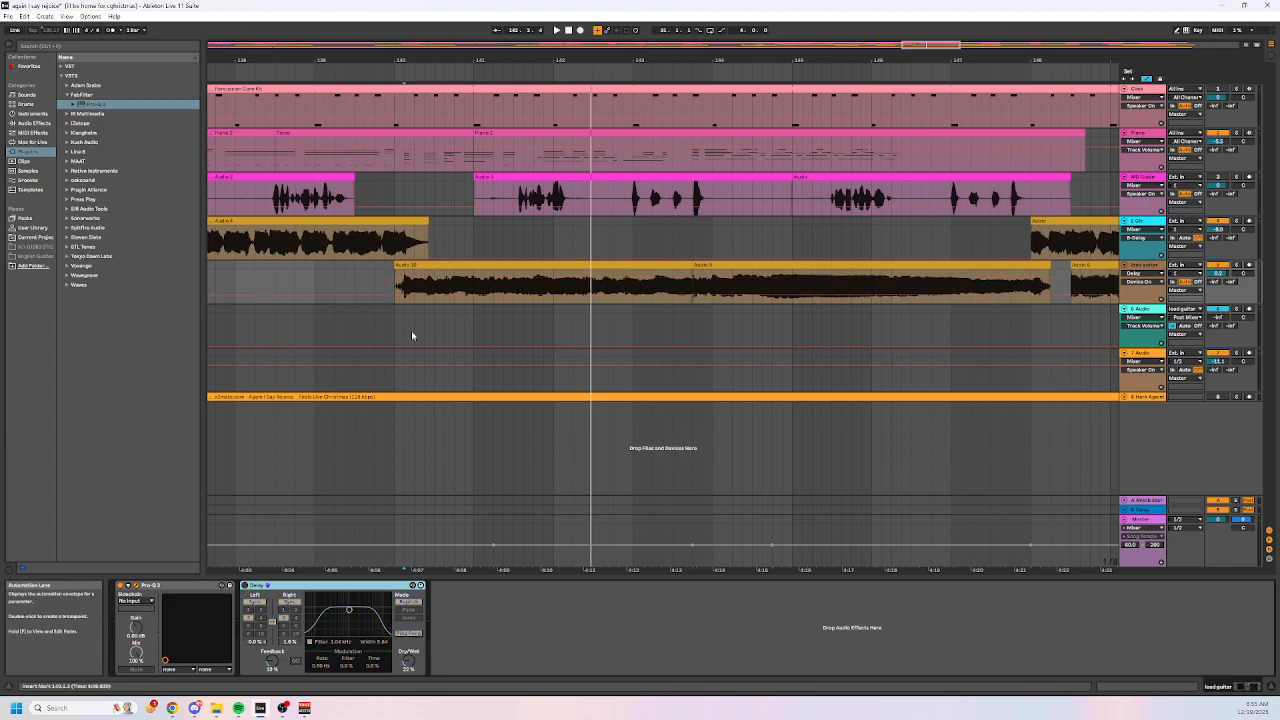
View automation lanes for Pro-Q 3's Device On and the Delay's Feedback and Dry/Wet, returning to the Delay's Device On lane with the Delay off.
left_click(121, 586)
left_click(121, 586)
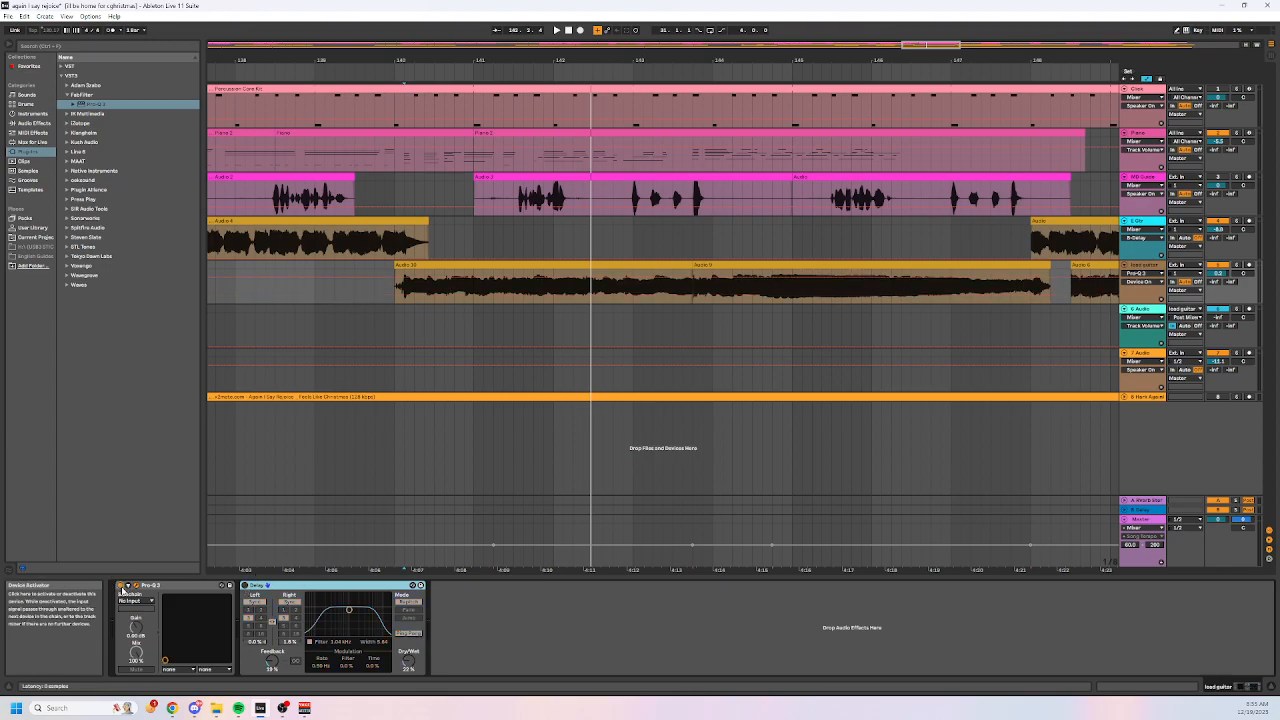
left_click(245, 586)
left_click(279, 660)
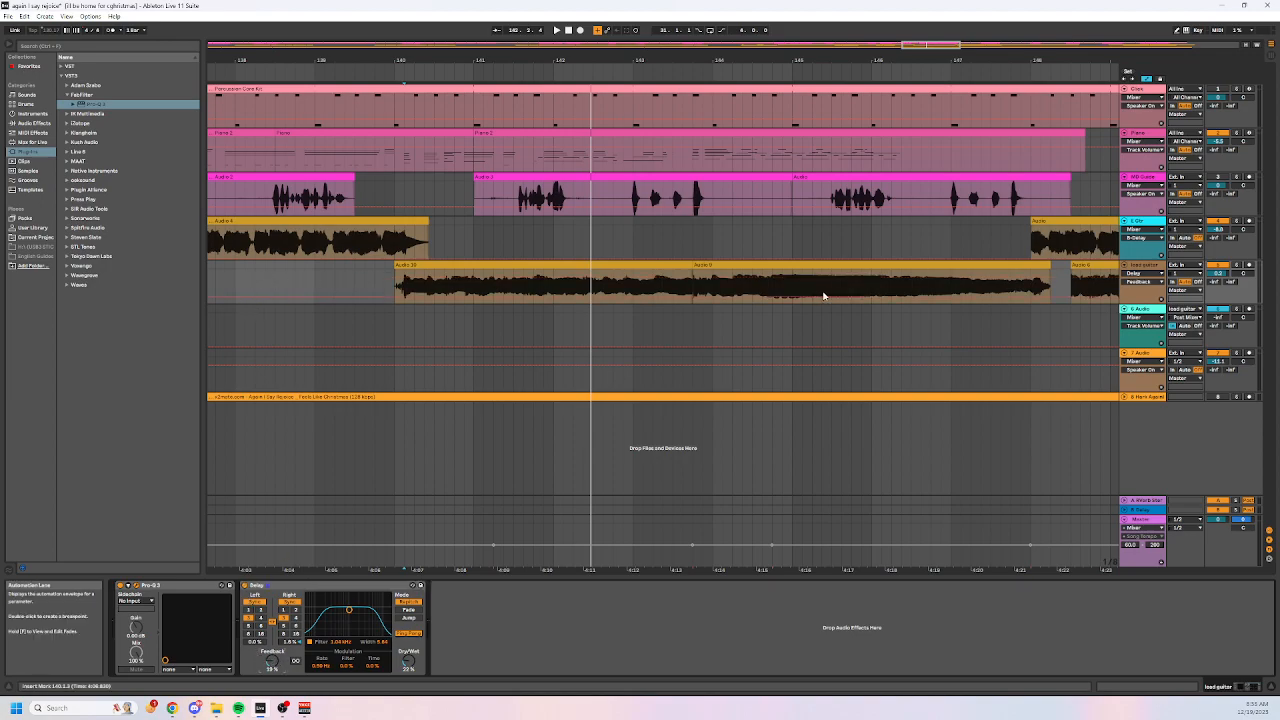
left_click(408, 661)
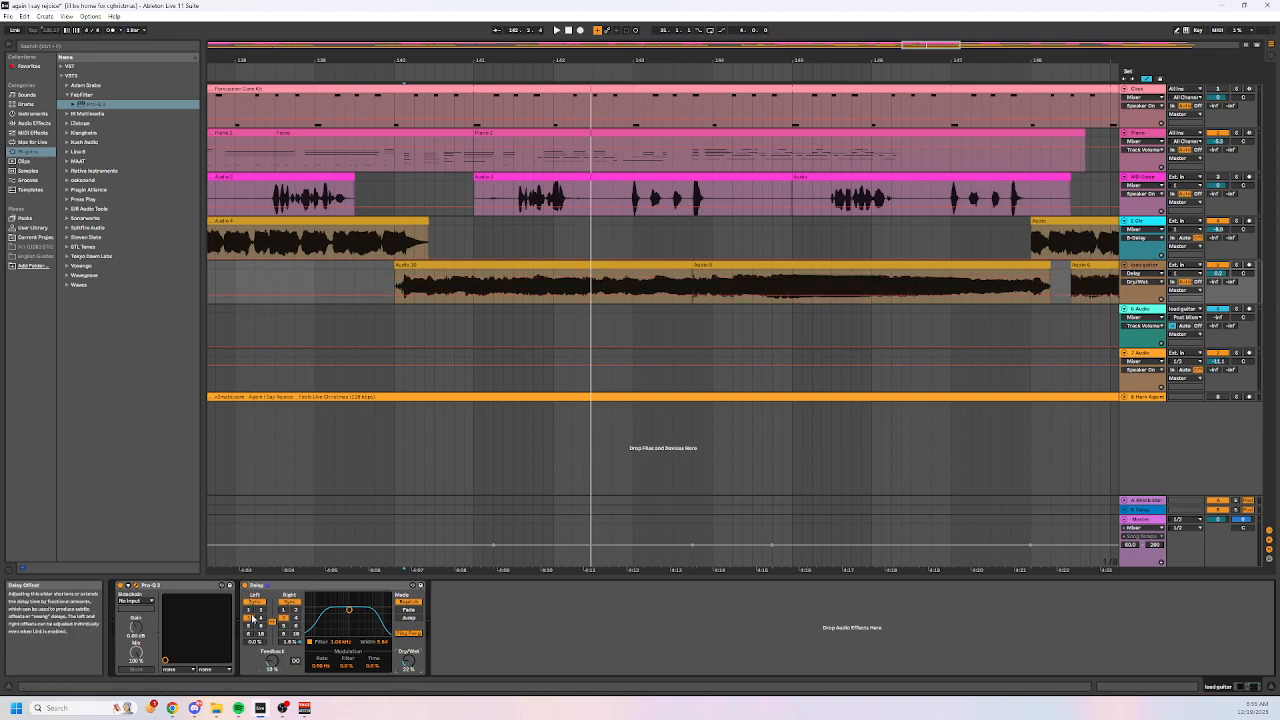
left_click(245, 586)
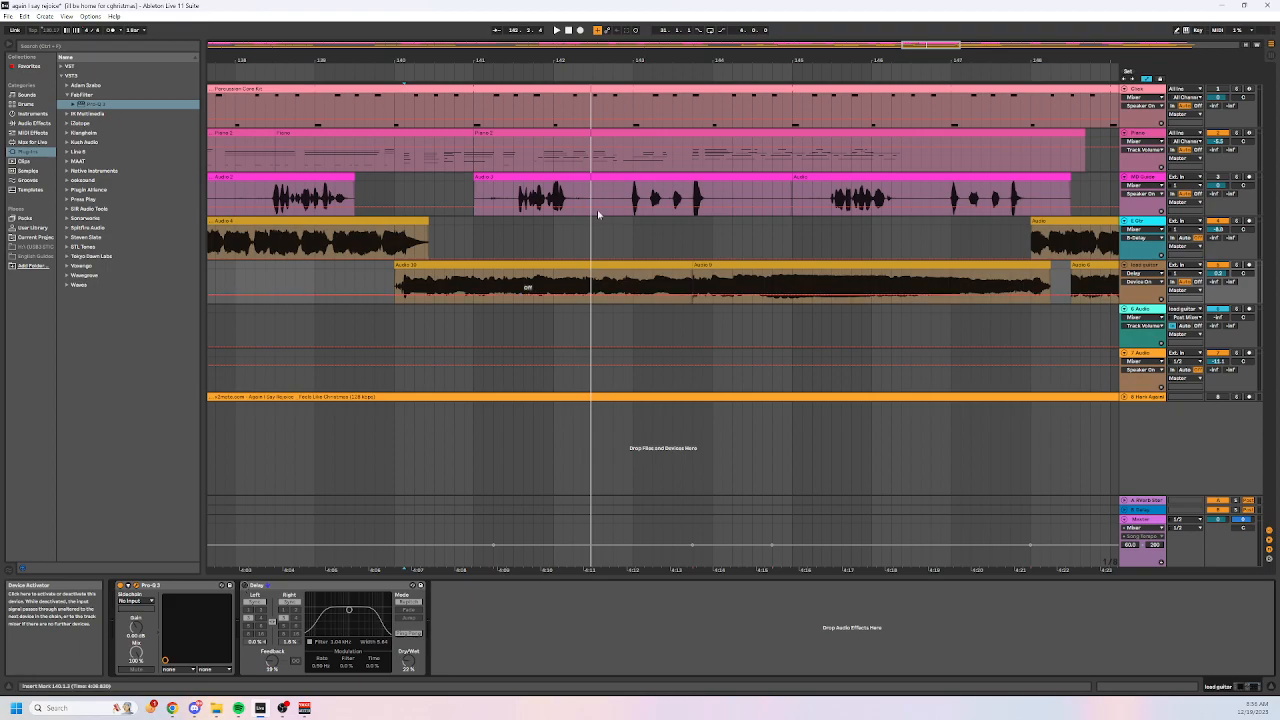
Automate the lead guitar's Delay to switch on only from bar 141 to 142 and play back the section.
left_click(455, 280)
left_click_drag(473, 279, 549, 279)
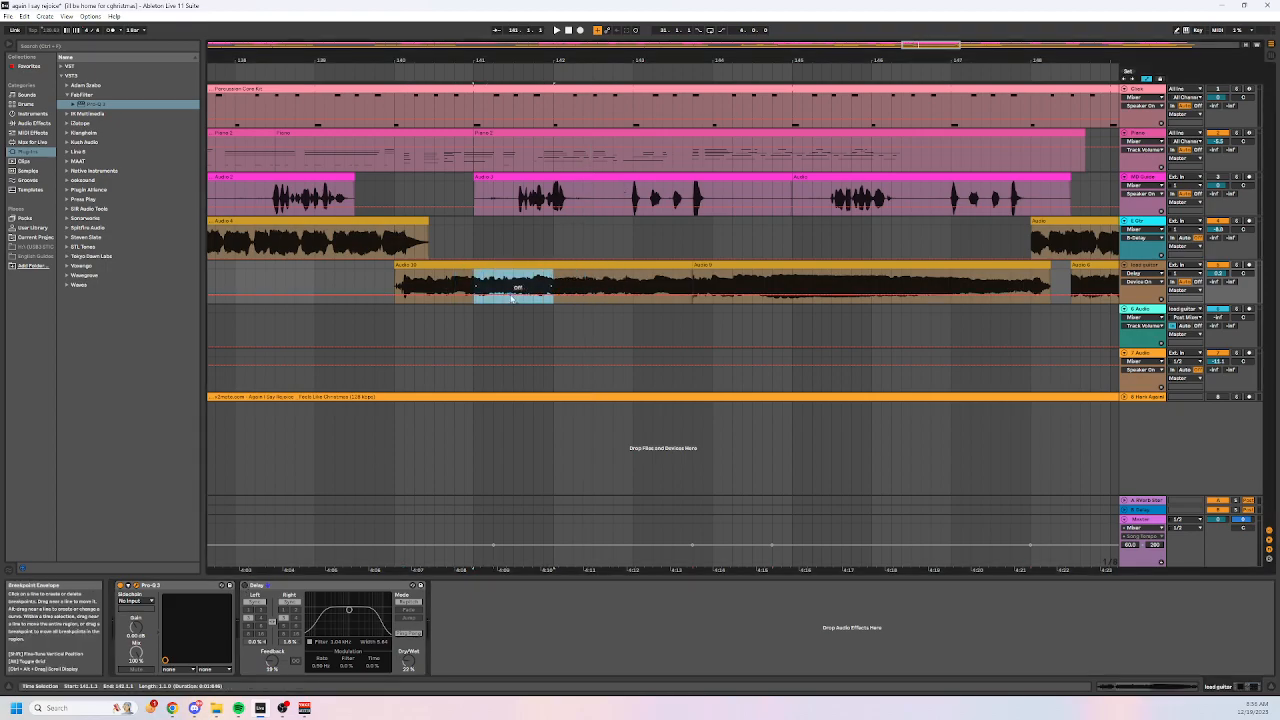
left_click_drag(497, 293, 507, 274)
left_click(441, 281)
key("space")
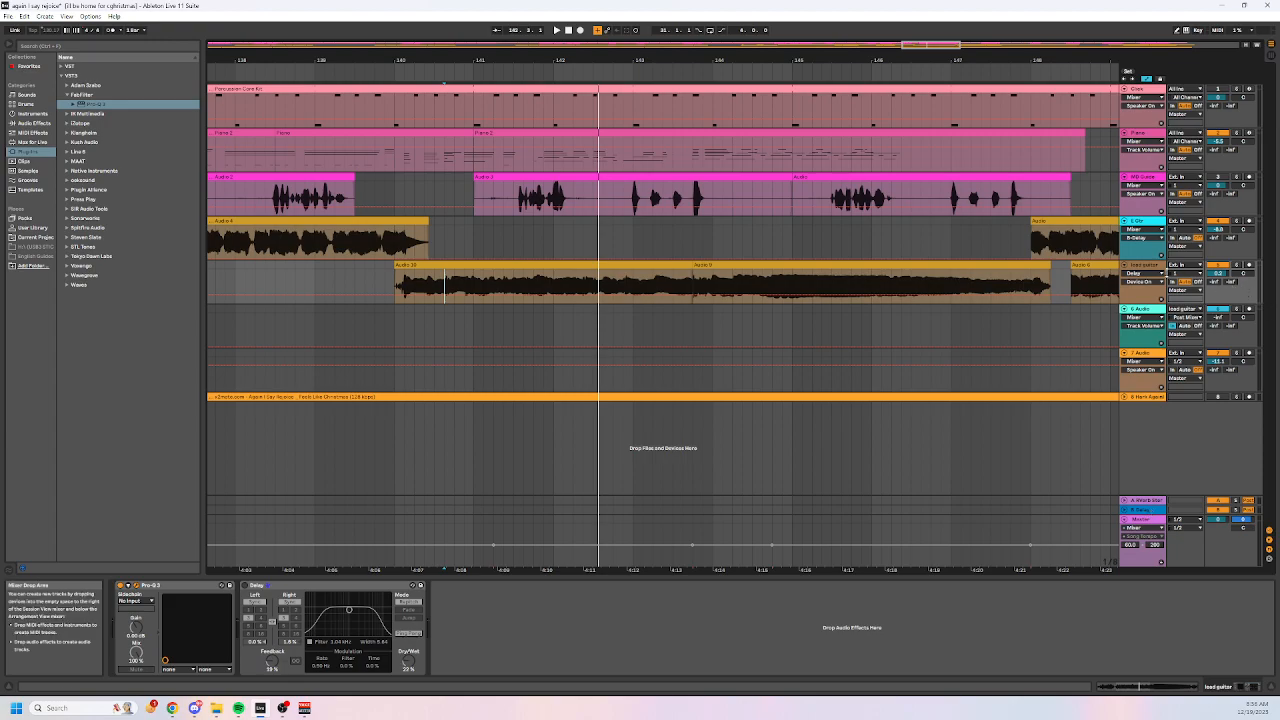
Insert a new return track.
right_click(1119, 291)
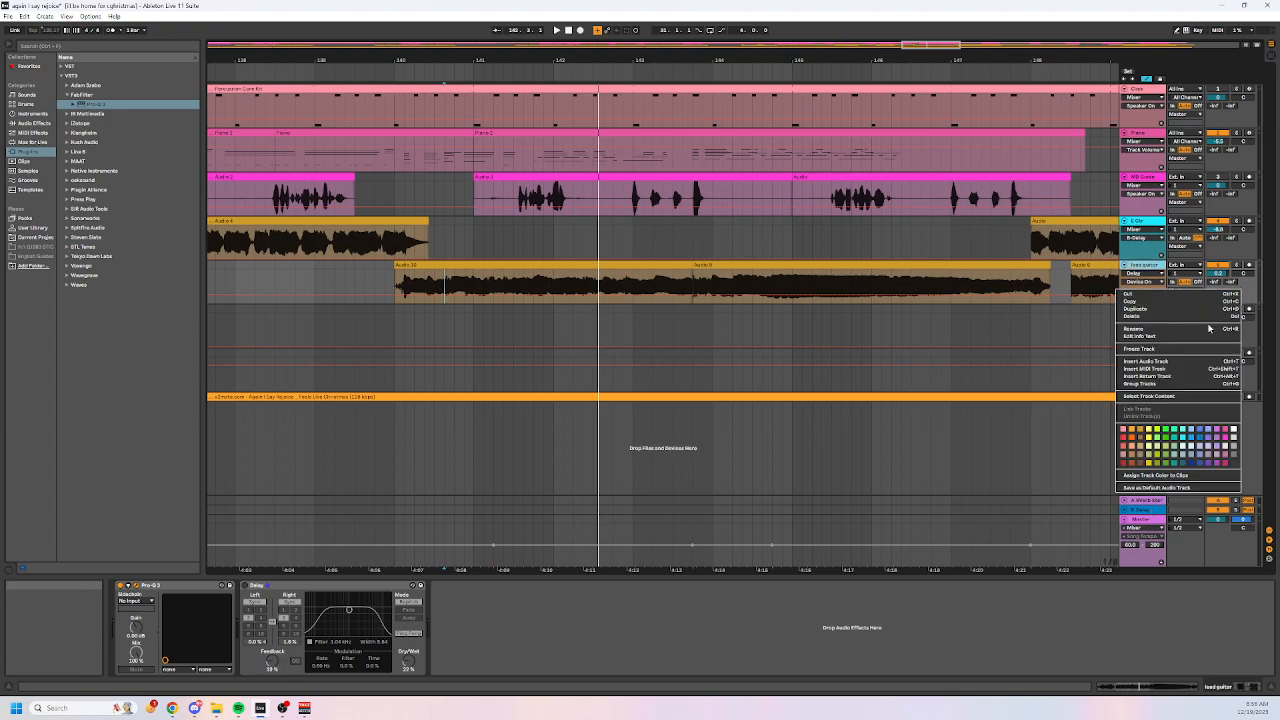
left_click(1190, 377)
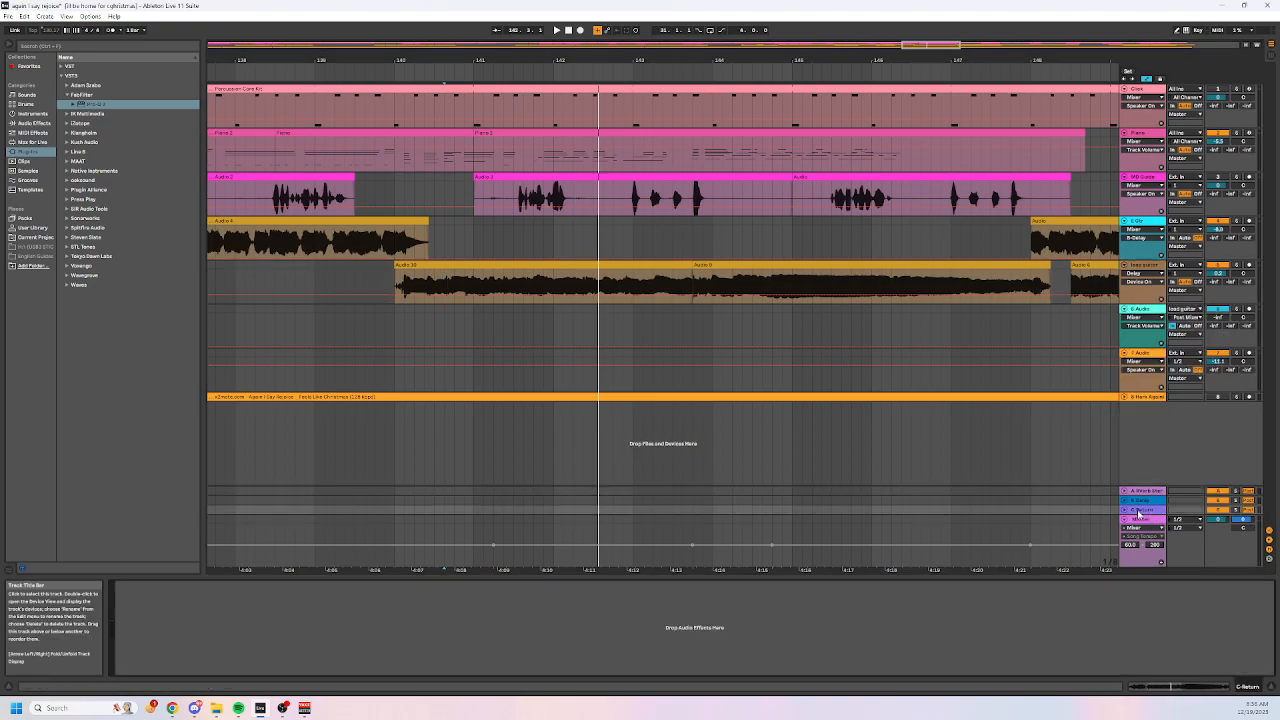
Copy the Delay from return track B onto the new return track C.
left_click(1140, 507)
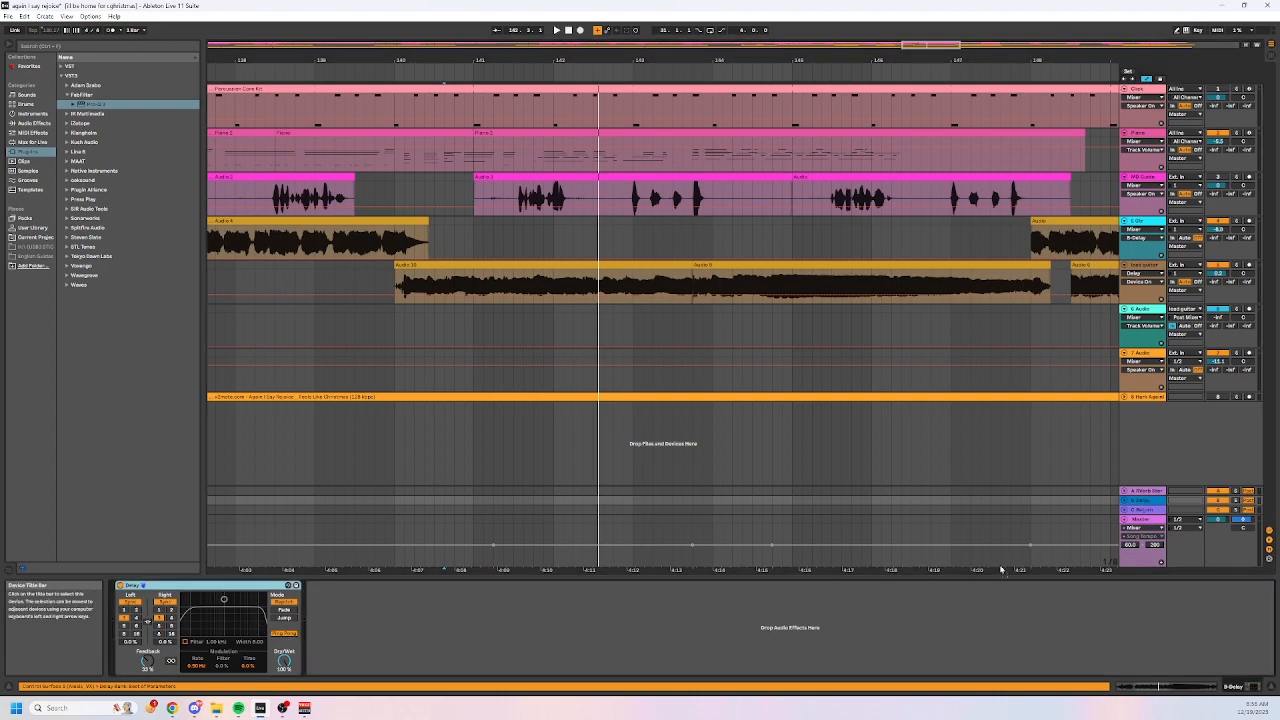
left_click(1150, 511)
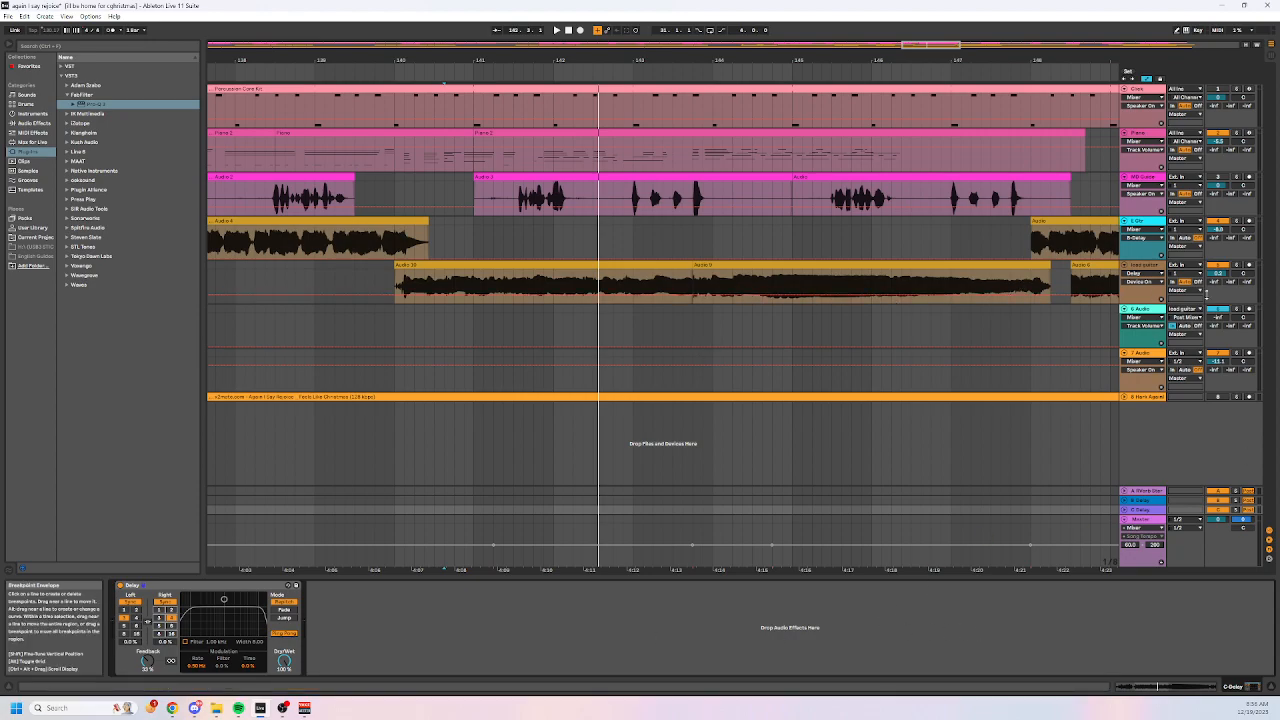
Automate the lead guitar's send to return C so it rises only from bar 142 to 143, and play back the section.
left_click(1249, 285)
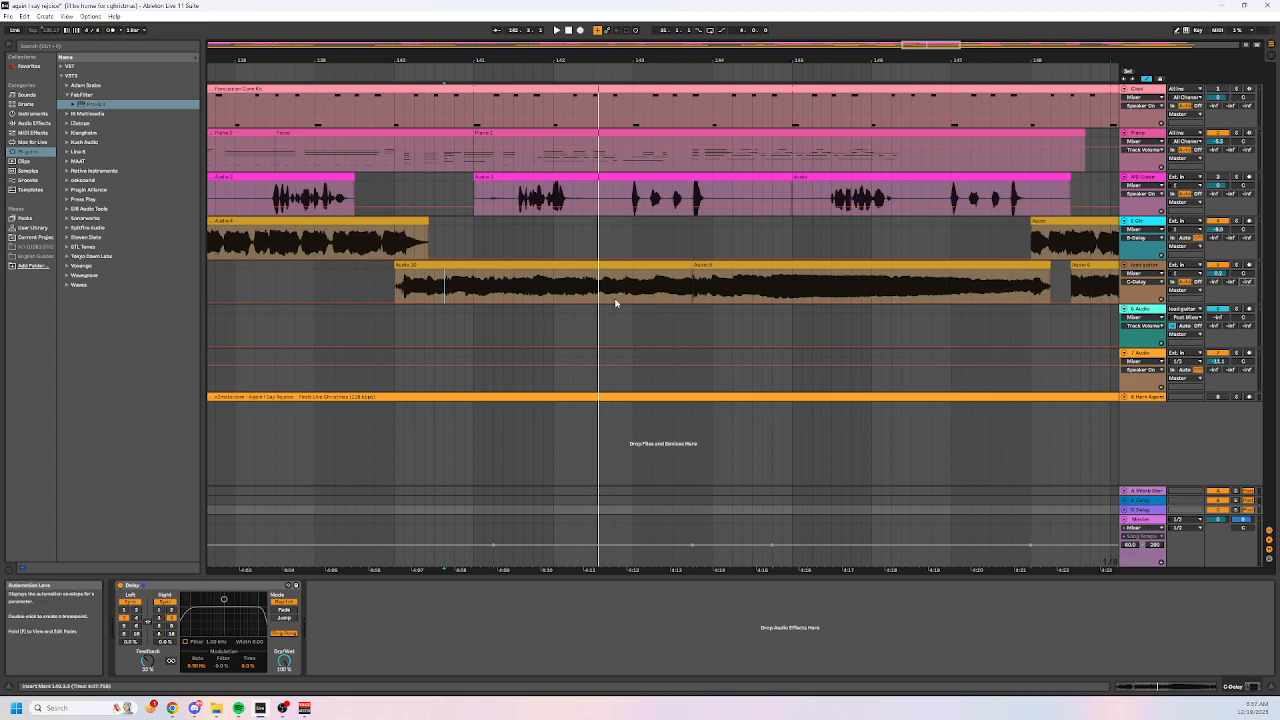
left_click_drag(554, 292, 629, 298)
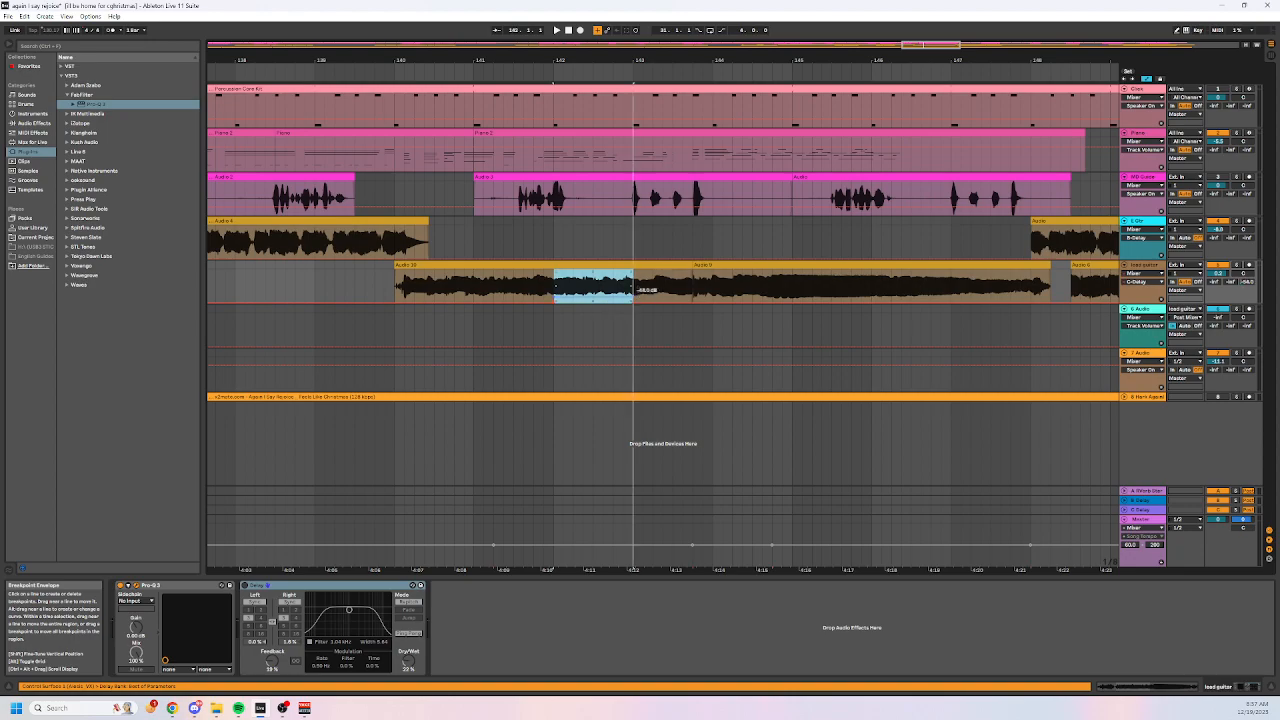
left_click(501, 287)
key("space")
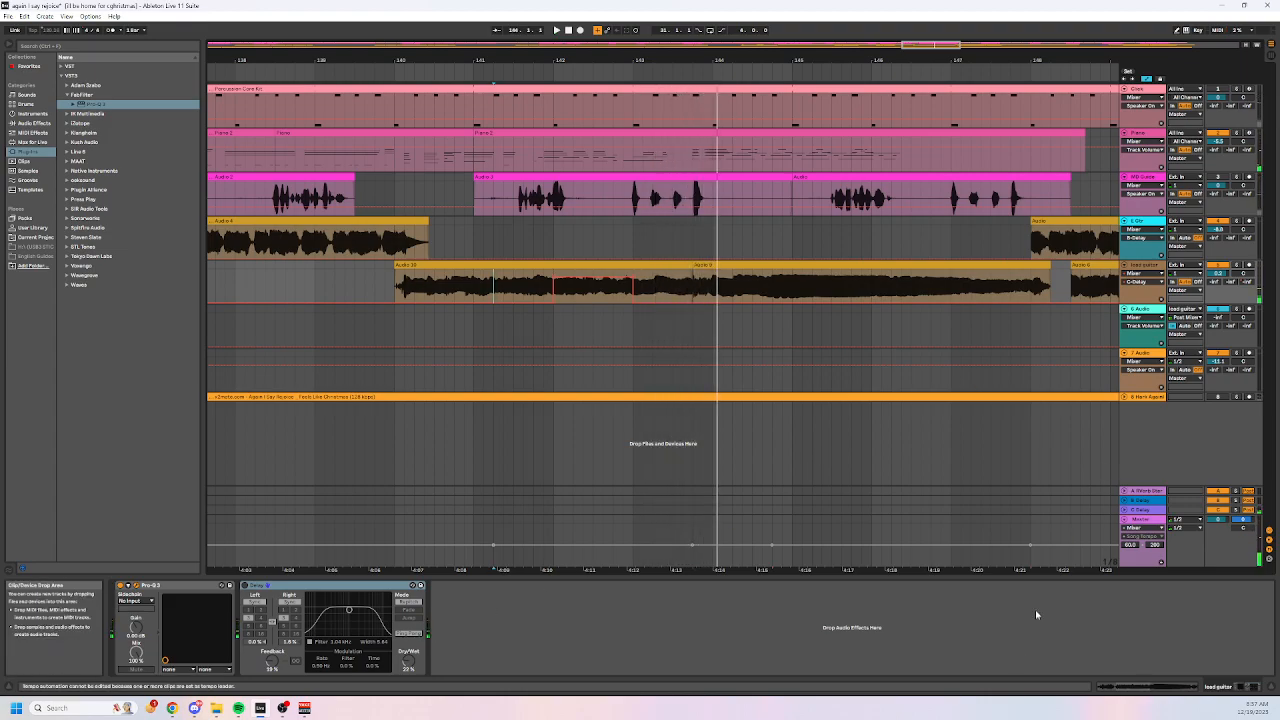
Set return C's Delay to 41% feedback and a left beat division of 4, and play back the automated section.
left_click(1154, 510)
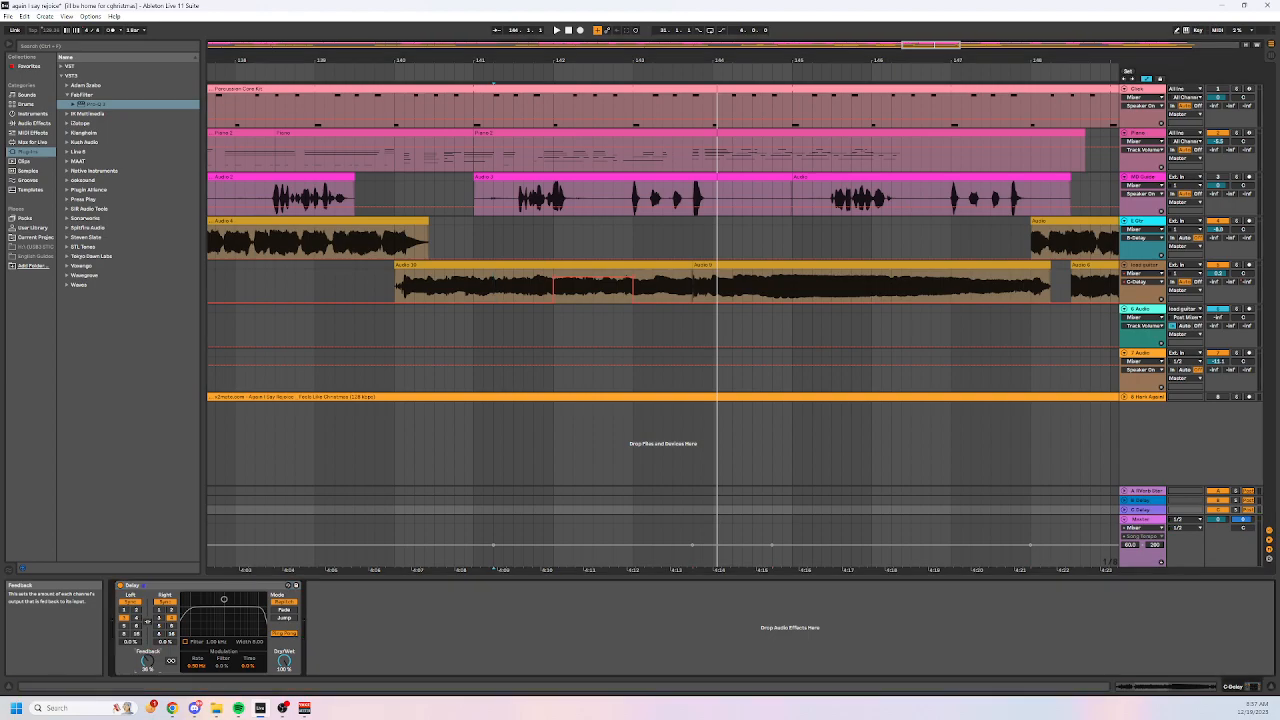
left_click(138, 618)
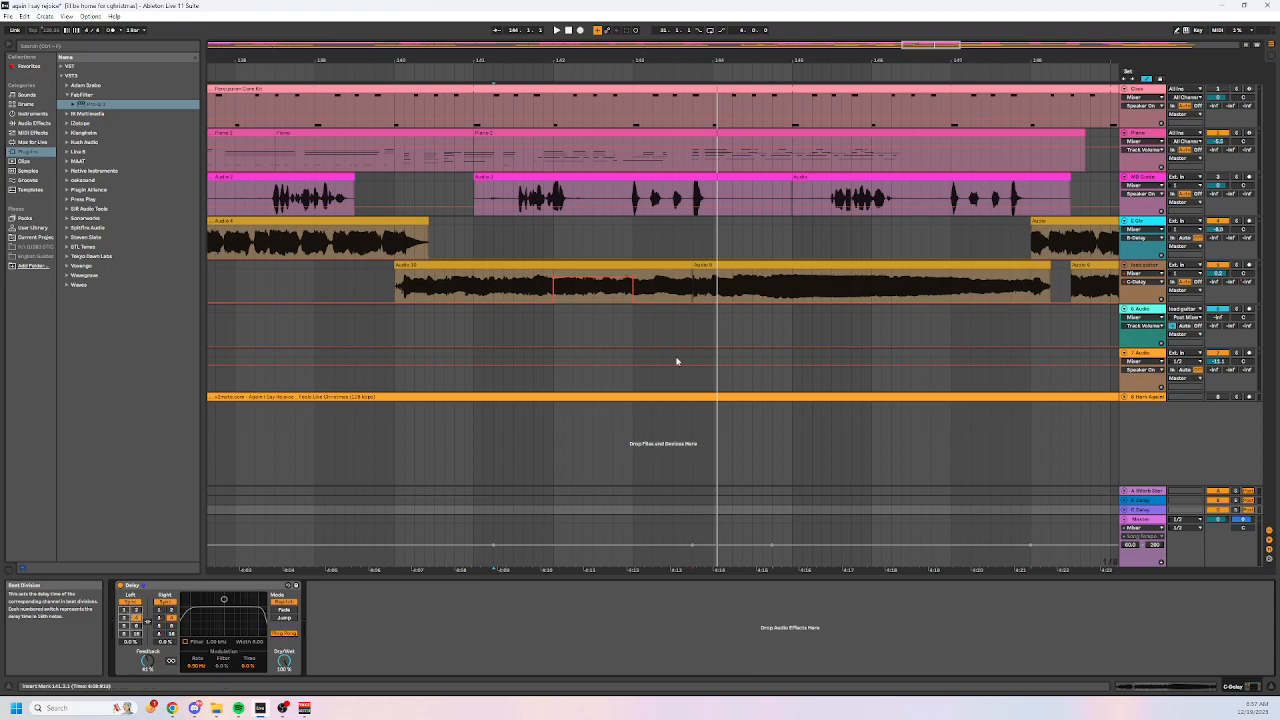
left_click(533, 290)
key("space")
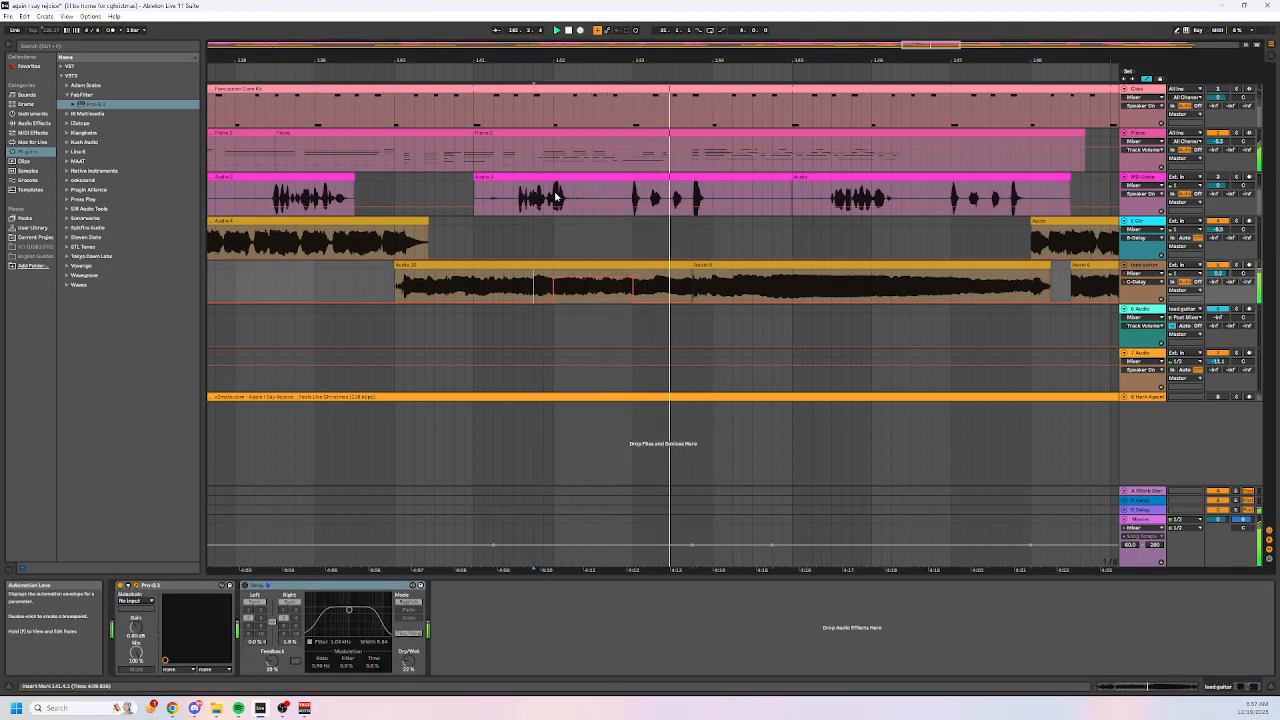
left_click(413, 290)
key("space")
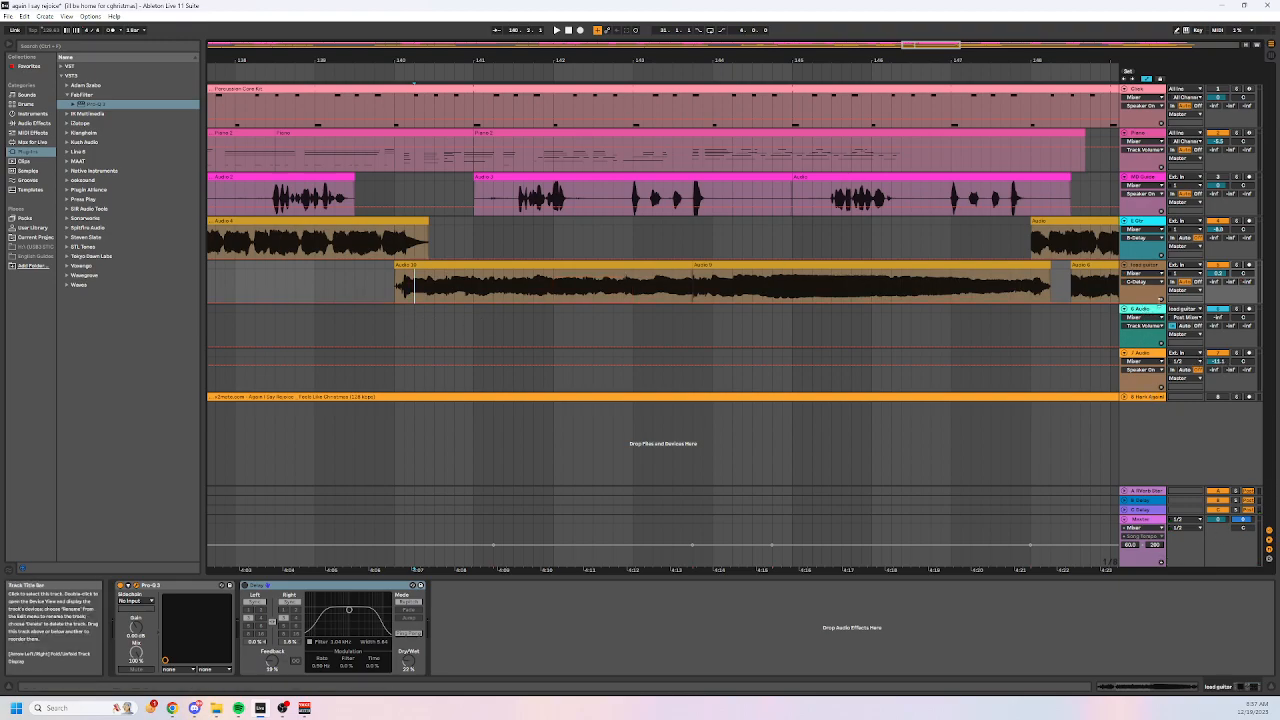
Undo the send automation, the Delay changes on return C and the added return track.
key("ctrl+z")
key("ctrl+z")
key("ctrl+z")
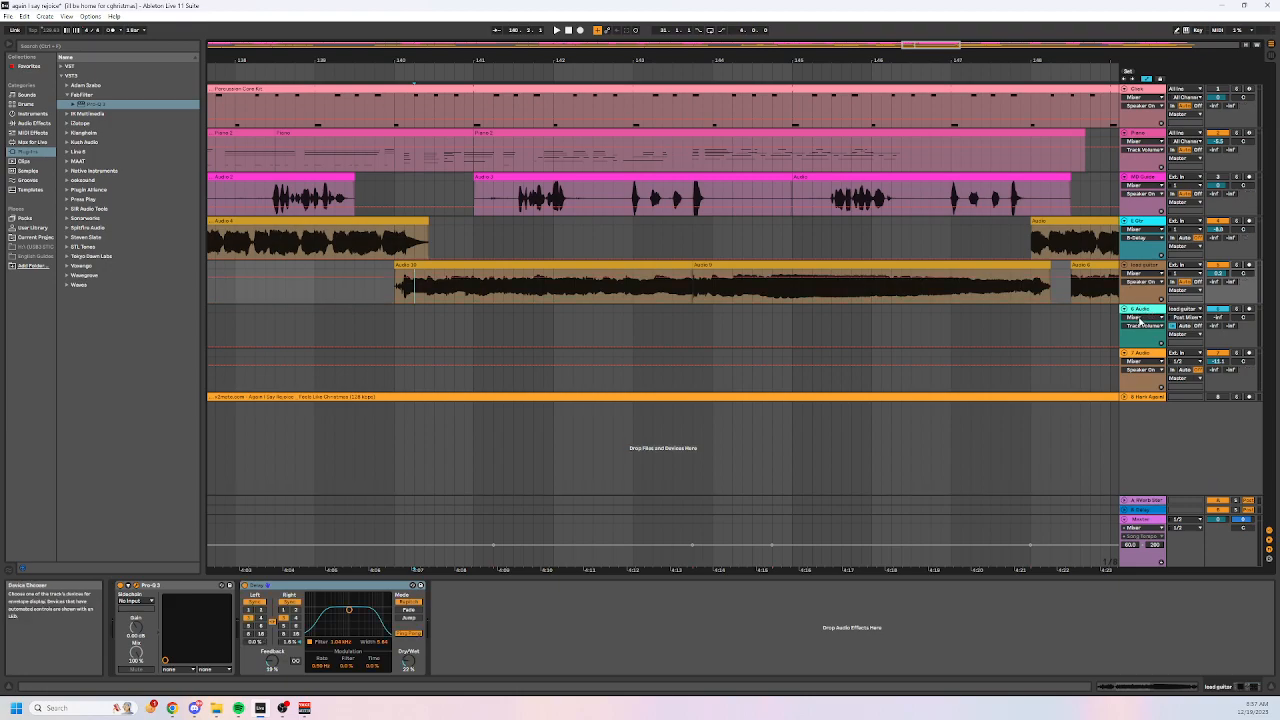
Arm the 6 Audio track and record the lead guitar's signal onto it from bar 140 to partway through bar 143.
left_click(1143, 314)
left_click(407, 287)
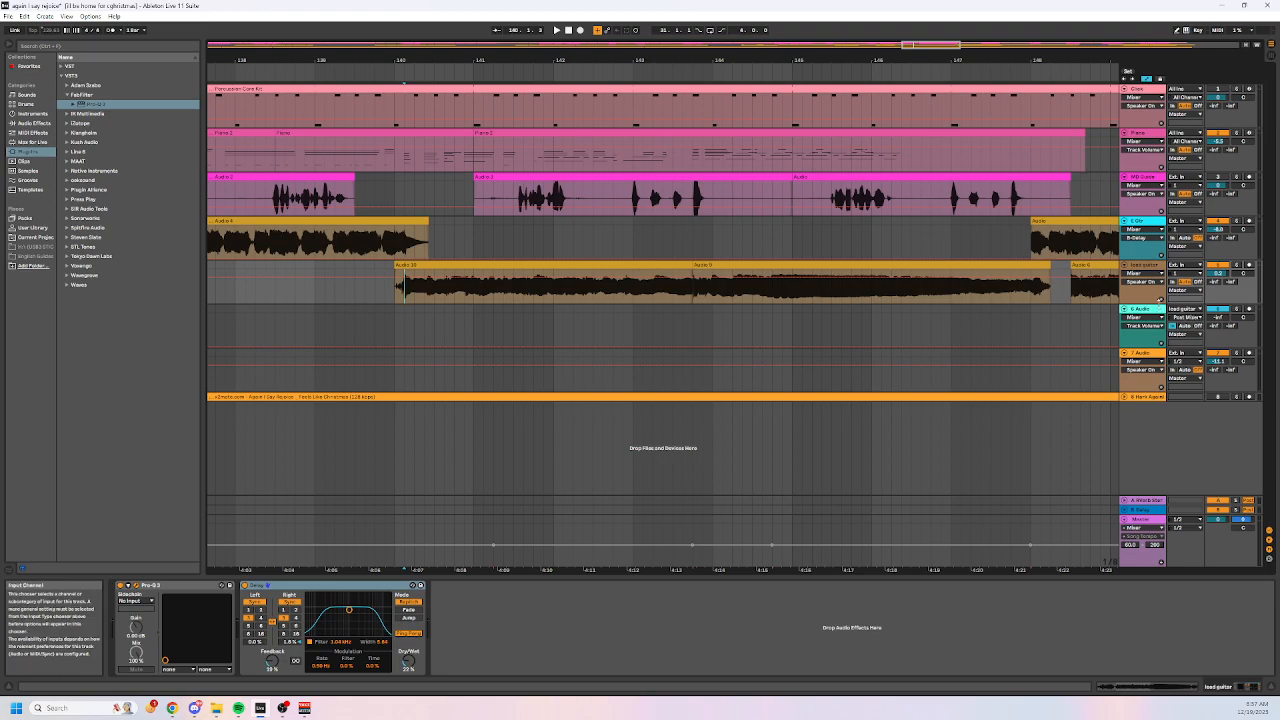
left_click(1249, 308)
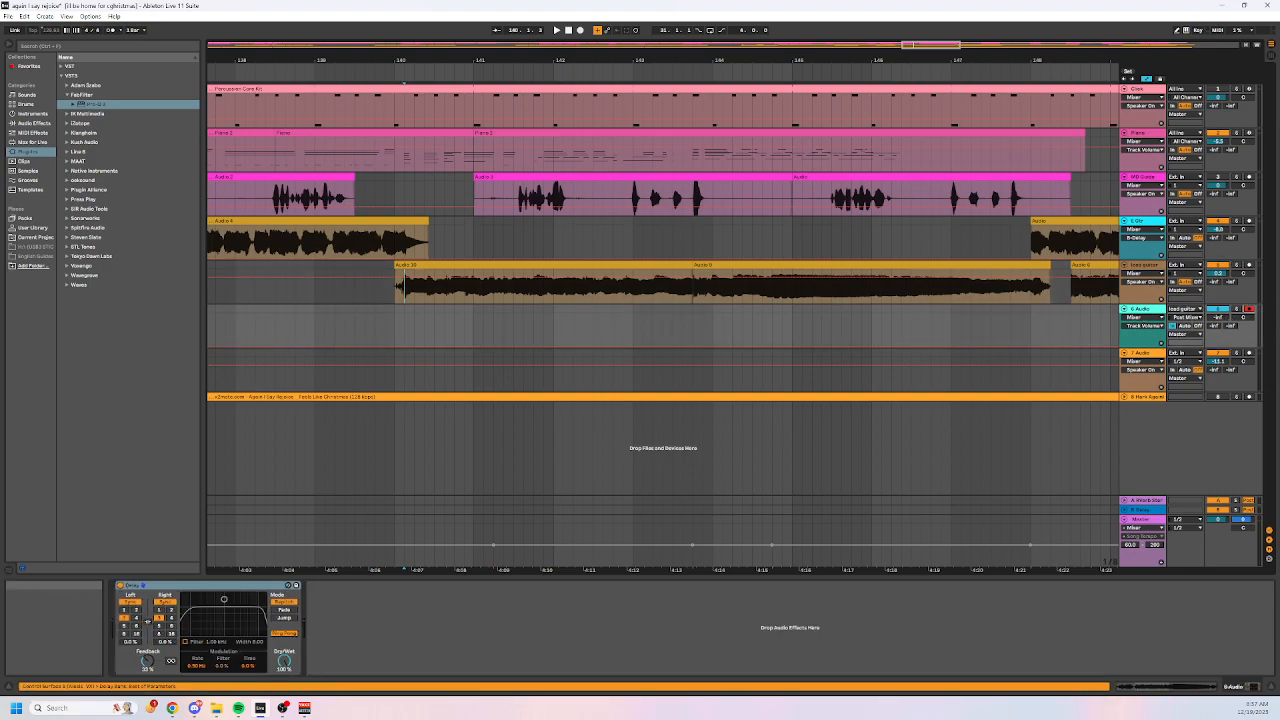
left_click(437, 330)
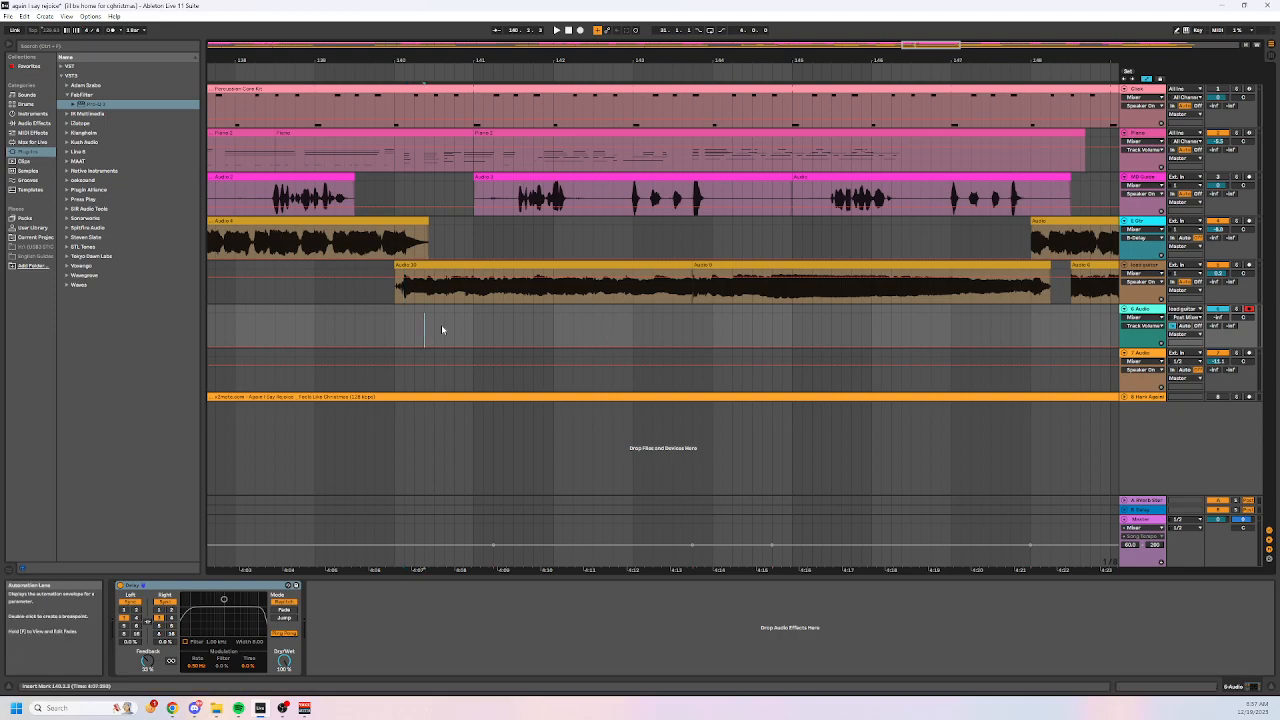
left_click(1137, 266)
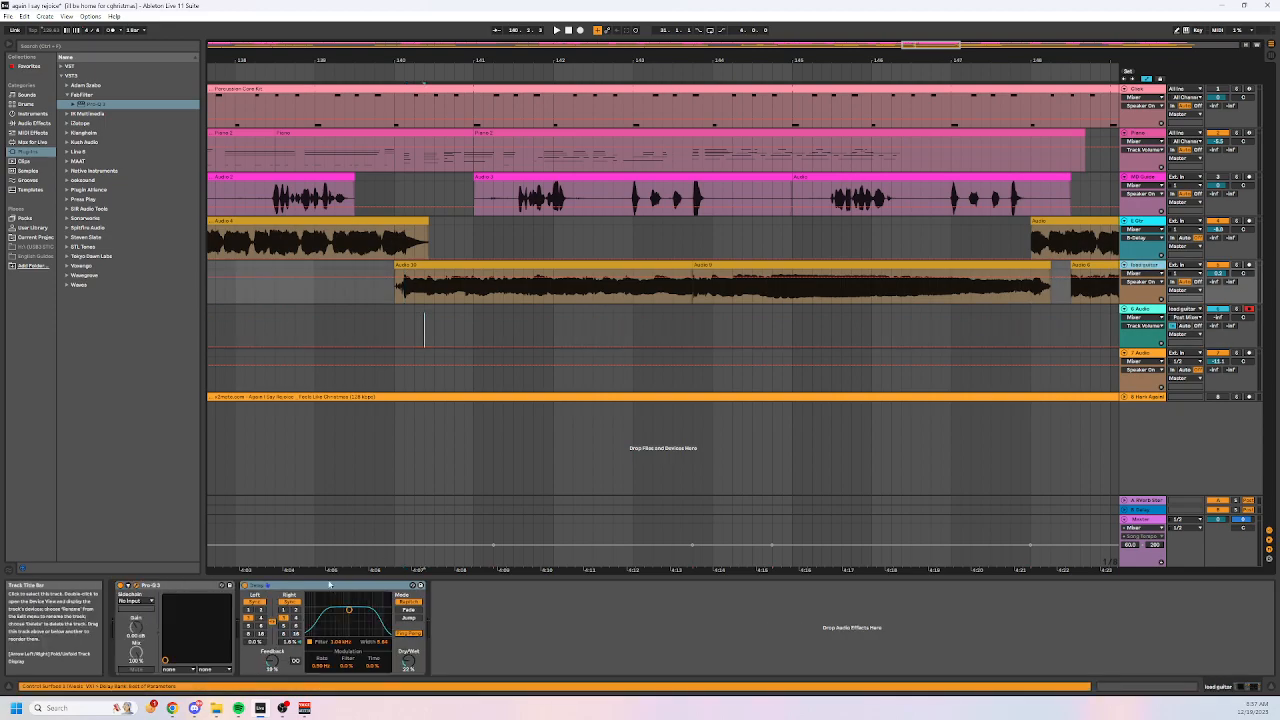
left_click(395, 325)
key("F9")
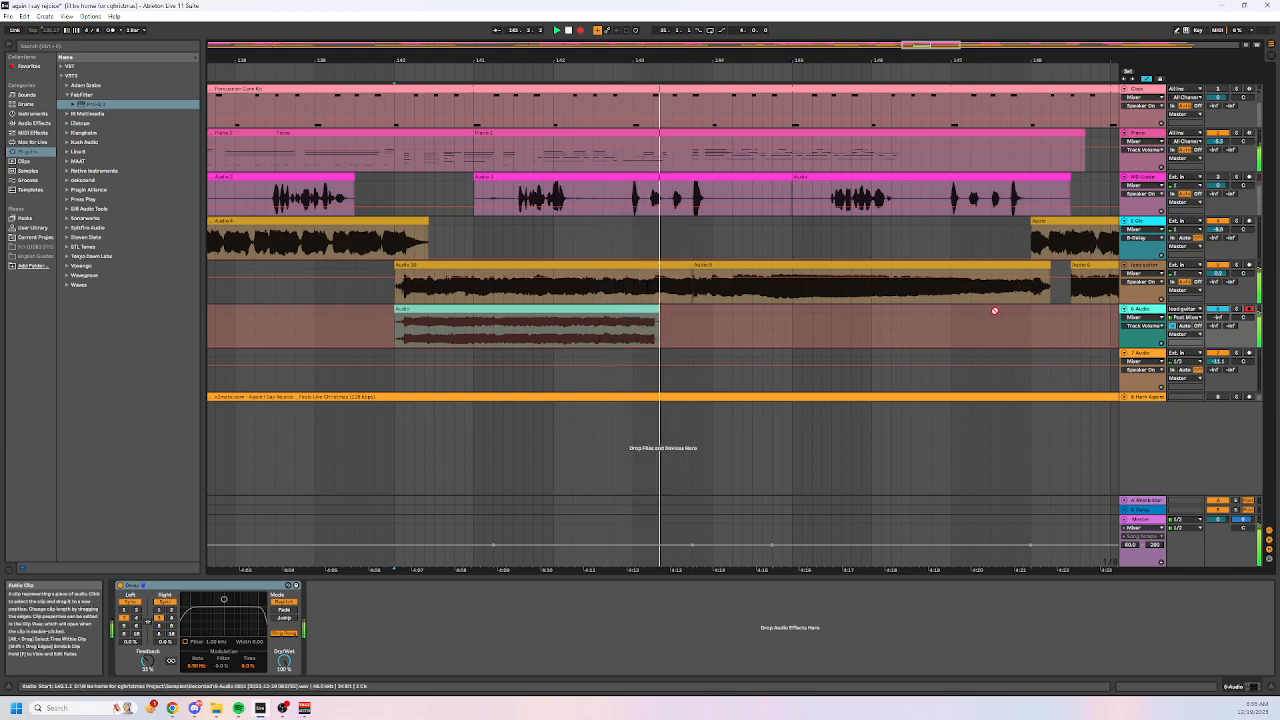
key("space")
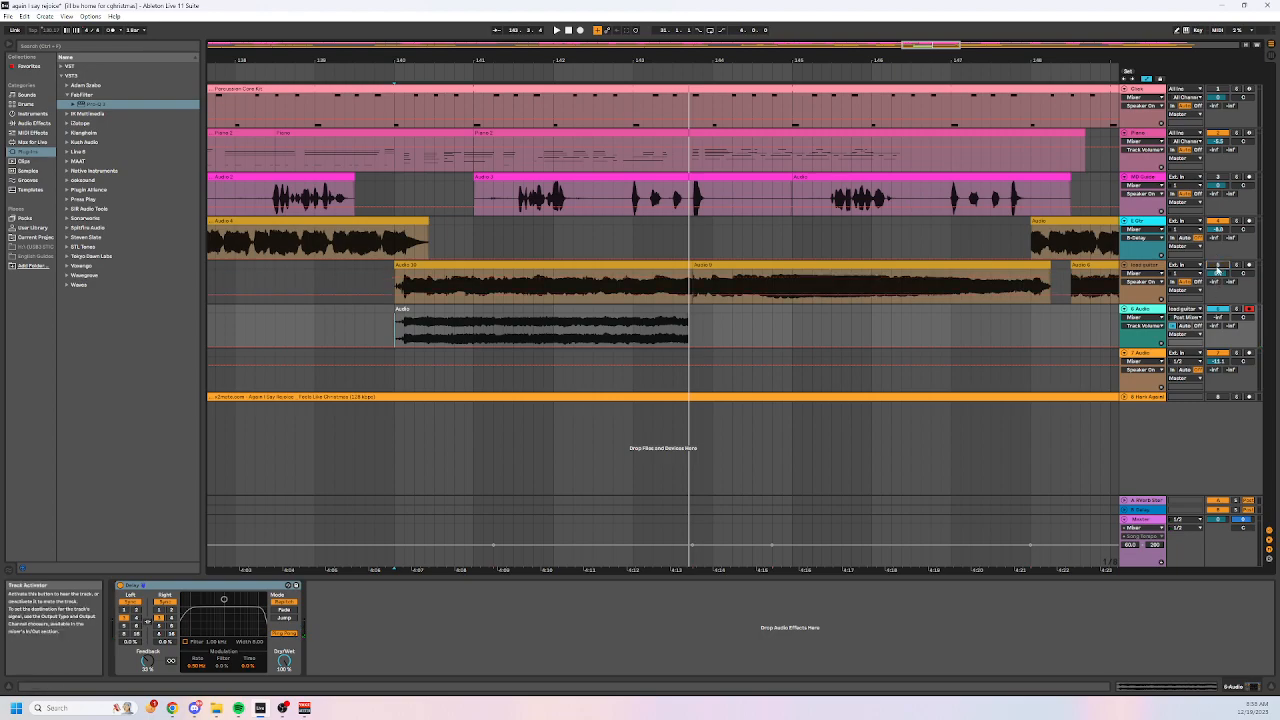
Mute the lead guitar track and set 6 Audio's monitoring to Auto to play back the recorded clip.
left_click(1188, 328)
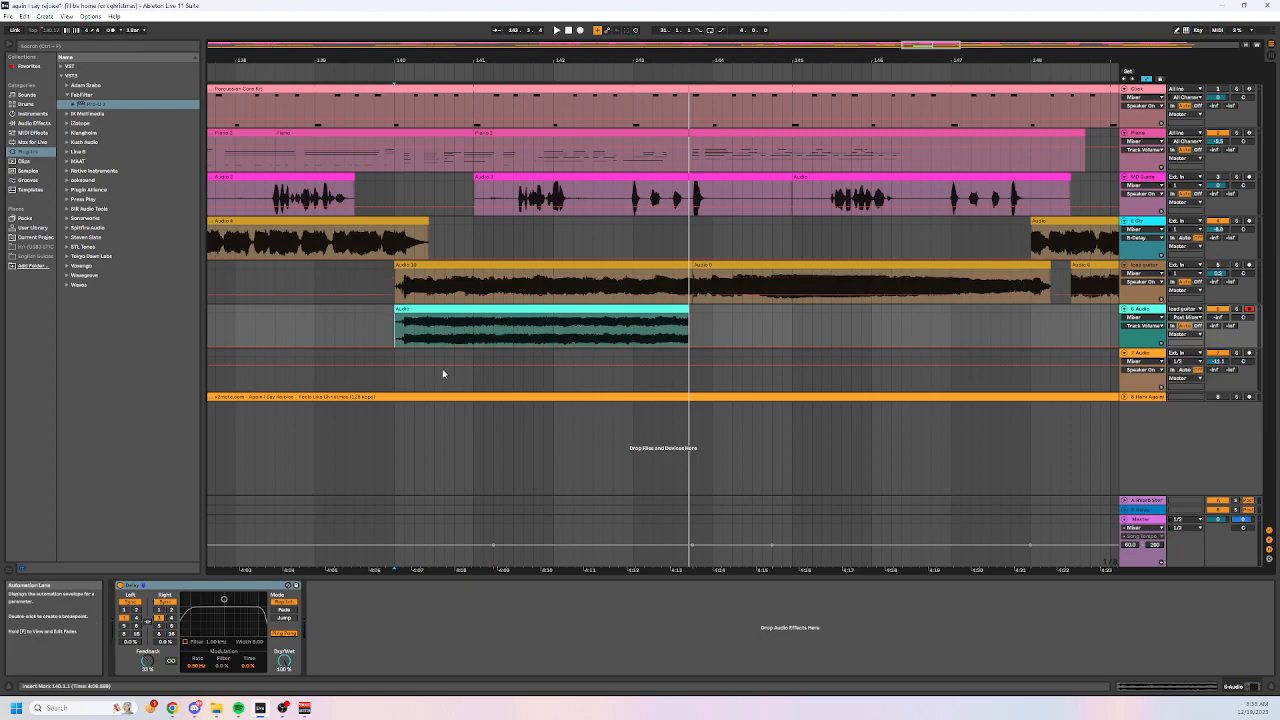
left_click(402, 325)
key("space")
key("space")
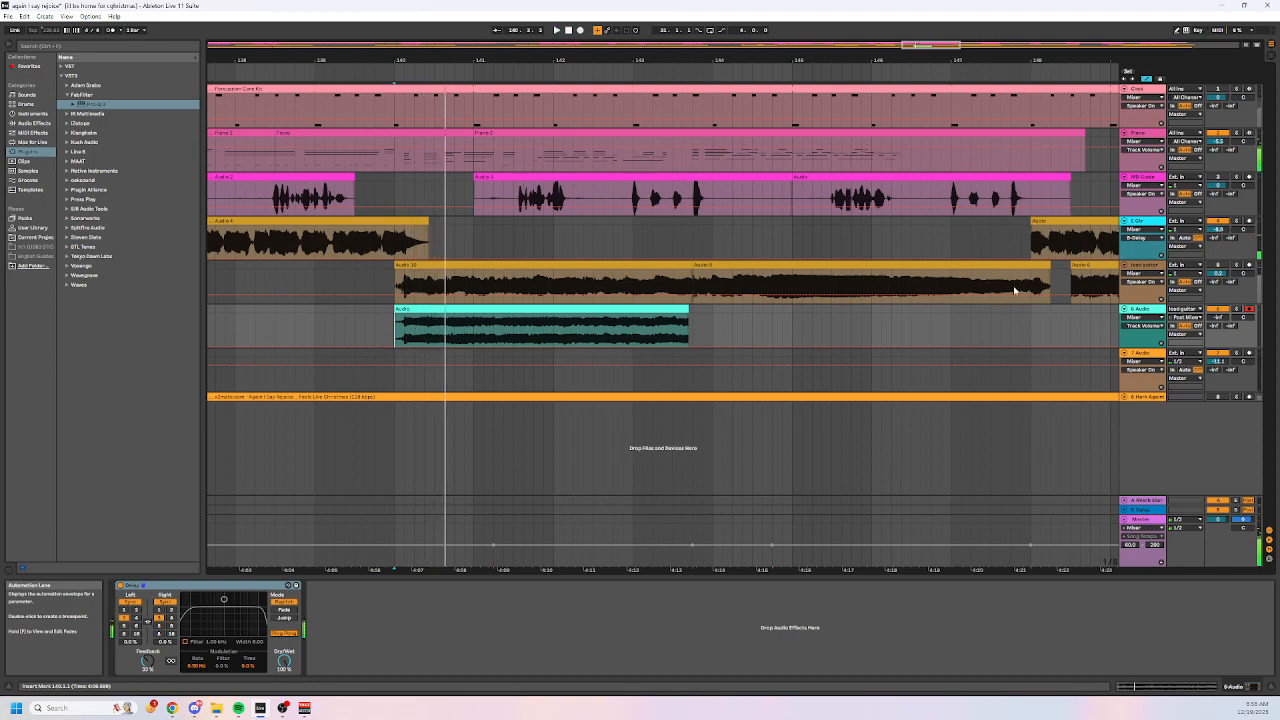
Reset 6 Audio's track volume to 0 dB and play the recorded clip.
key("space")
left_click_drag(1218, 317, 1218, 300)
double_click(1218, 318)
key("space")
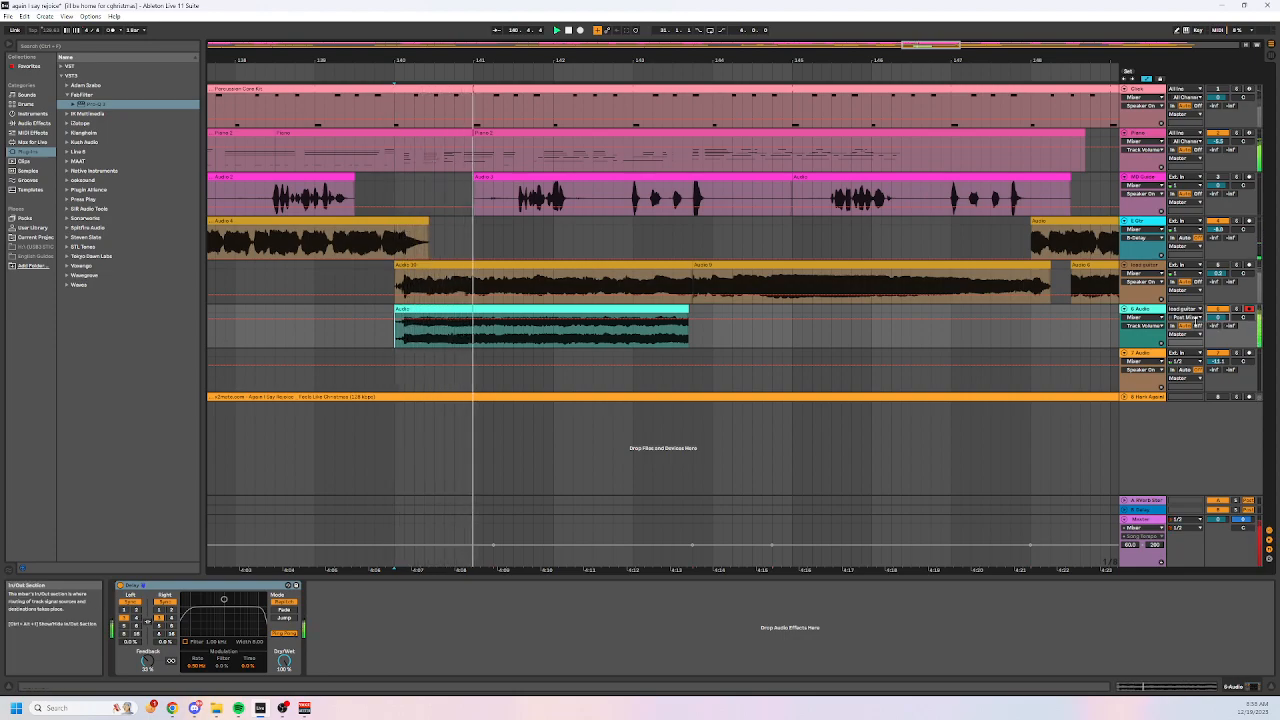